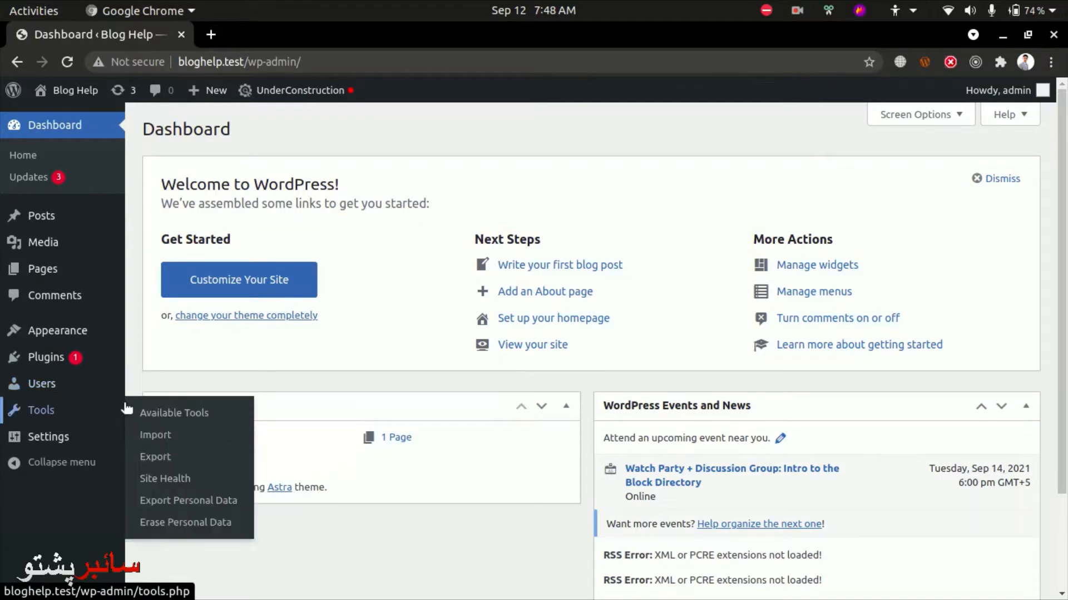
Open the All Users list from the Users item in the admin sidebar
left_click(49, 385)
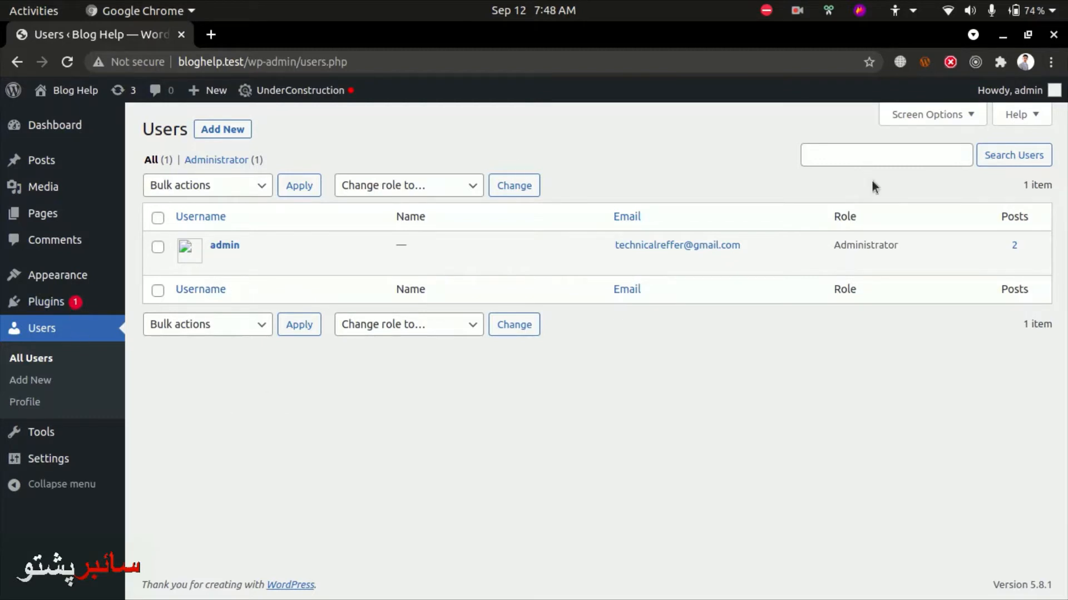
left_click_drag(905, 241, 826, 246)
left_click(824, 259)
left_click_drag(906, 242, 832, 256)
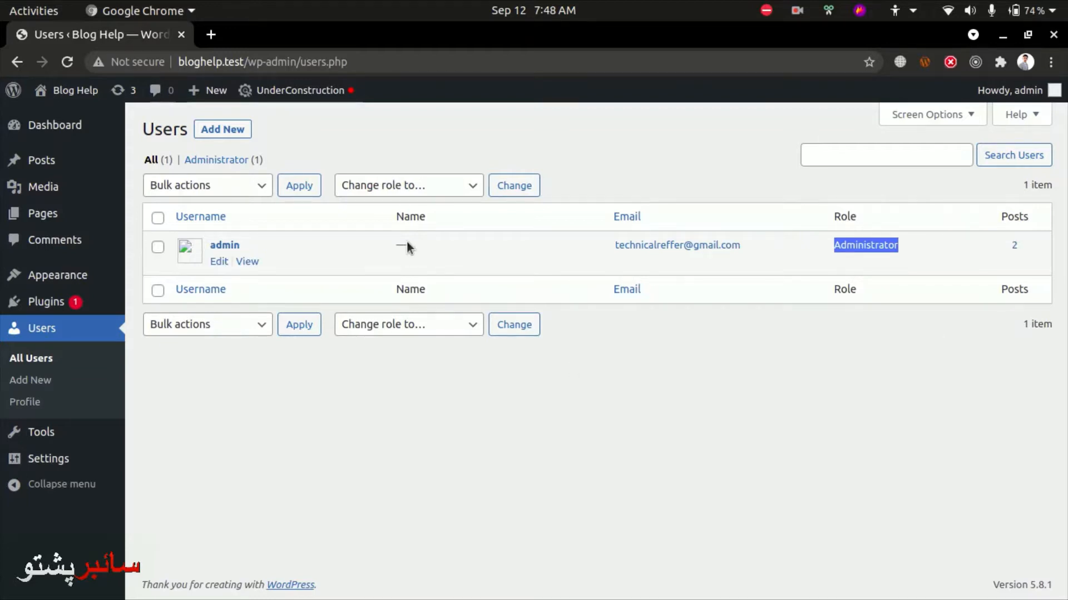
left_click(301, 482)
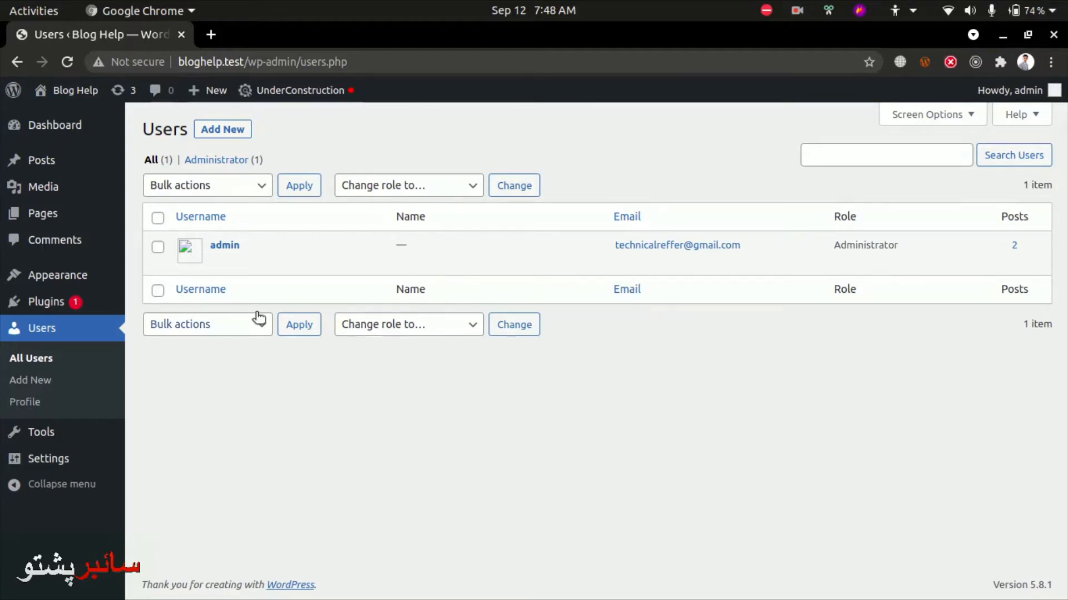
Load test.test/wp-admin in a new browser tab
key("ctrl+t")
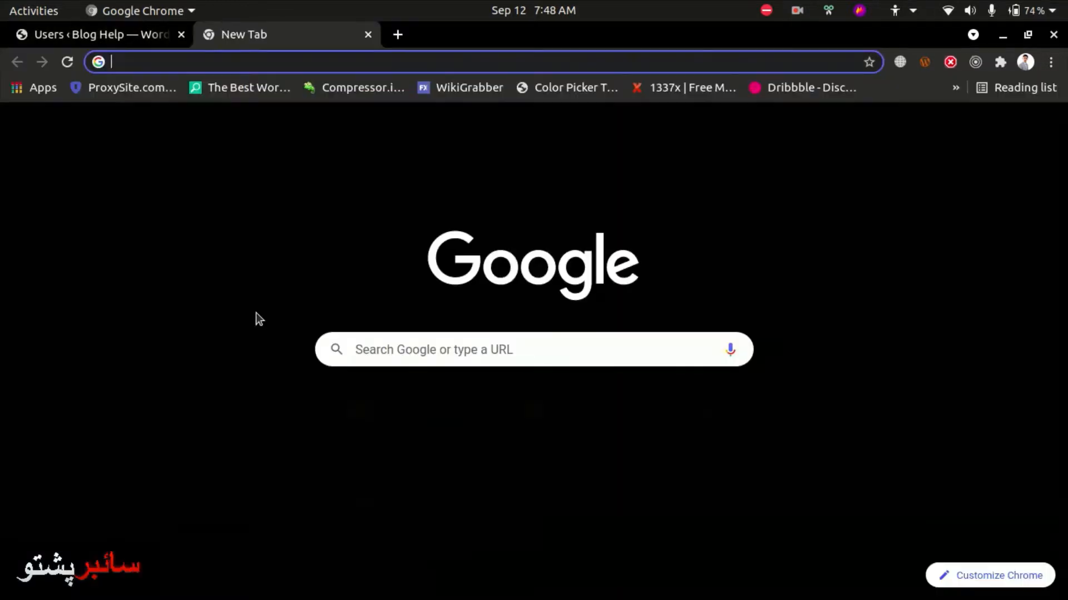
type("test.test")
key("Return")
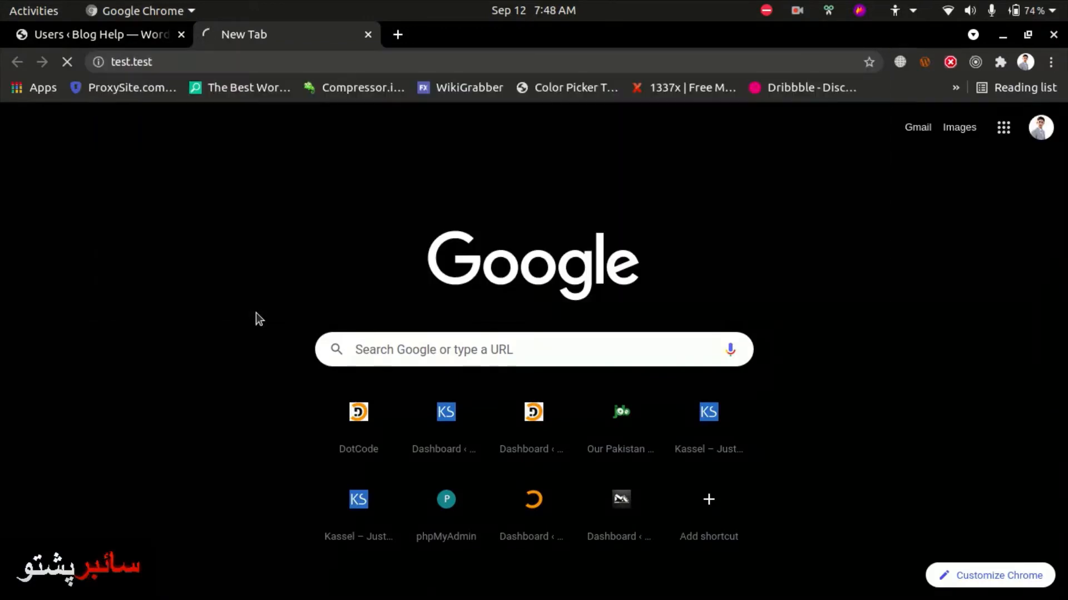
key("ctrl+l")
key("End")
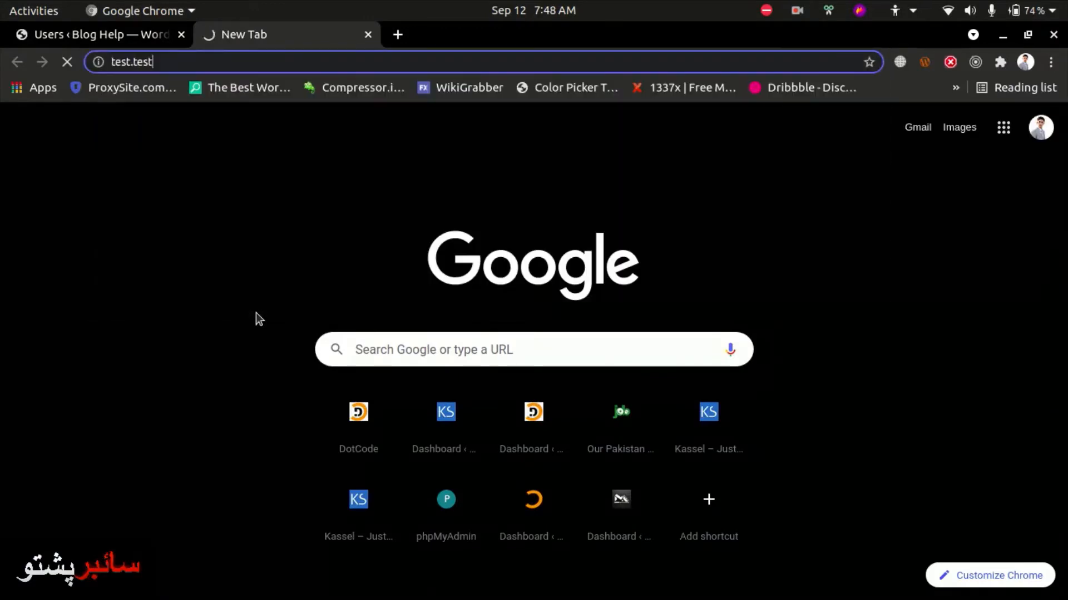
type("wp-admin/")
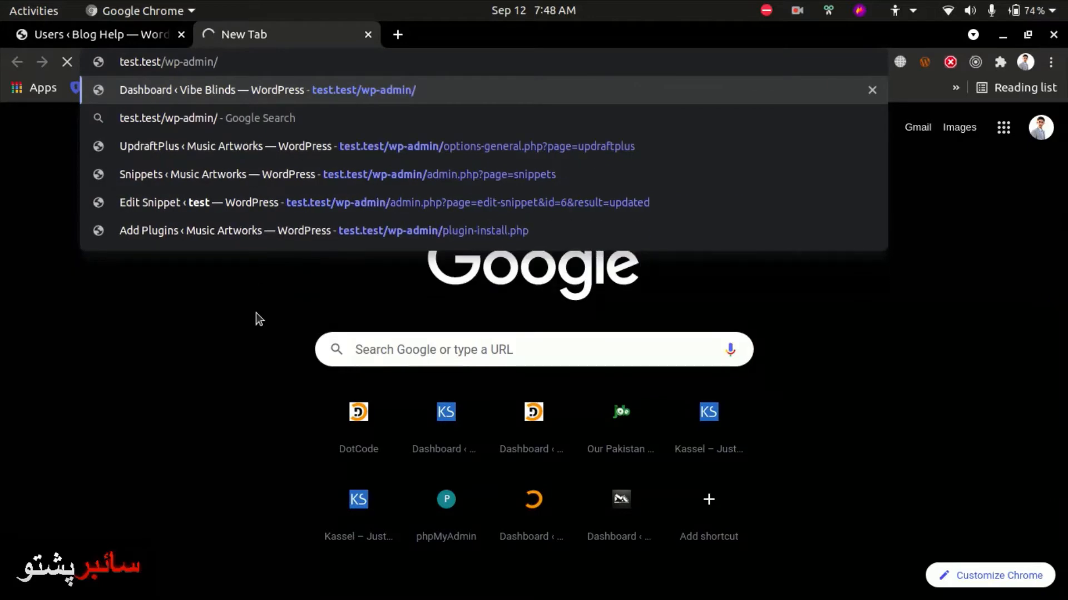
key("alt+Return")
Close the test.test tab and return to the Blog Help users list
left_click(251, 36)
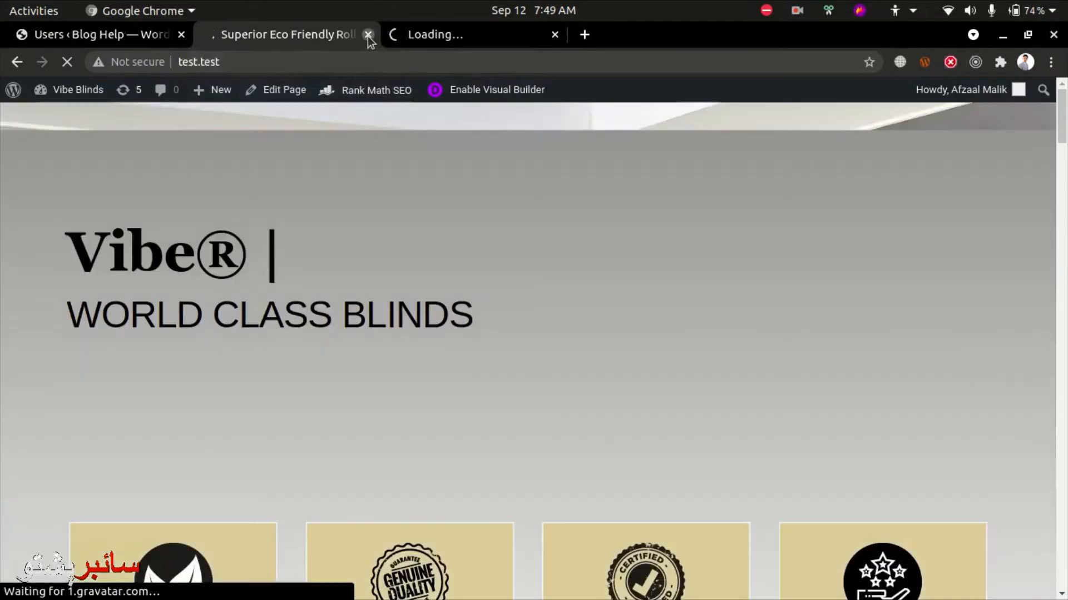
left_click(368, 35)
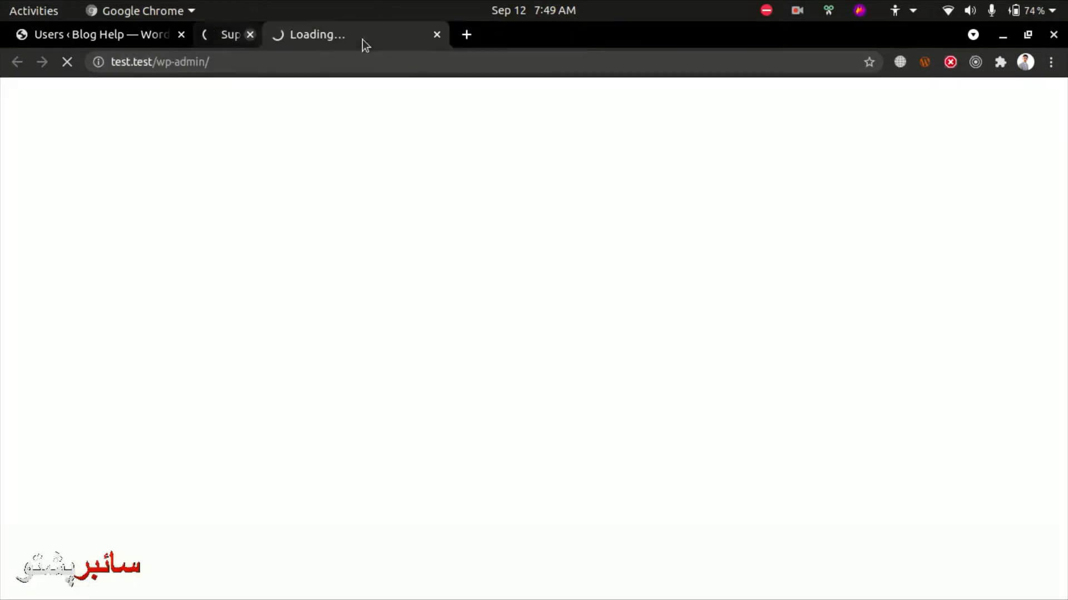
left_click(142, 34)
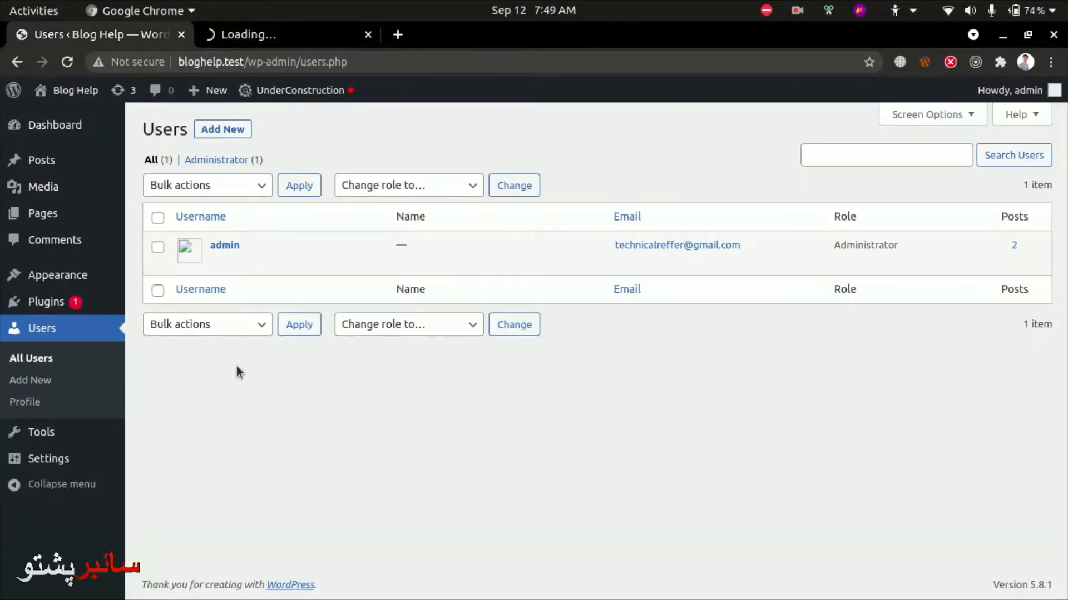
Open the Add New User form and close the Vibe Blinds users tab
left_click(233, 132)
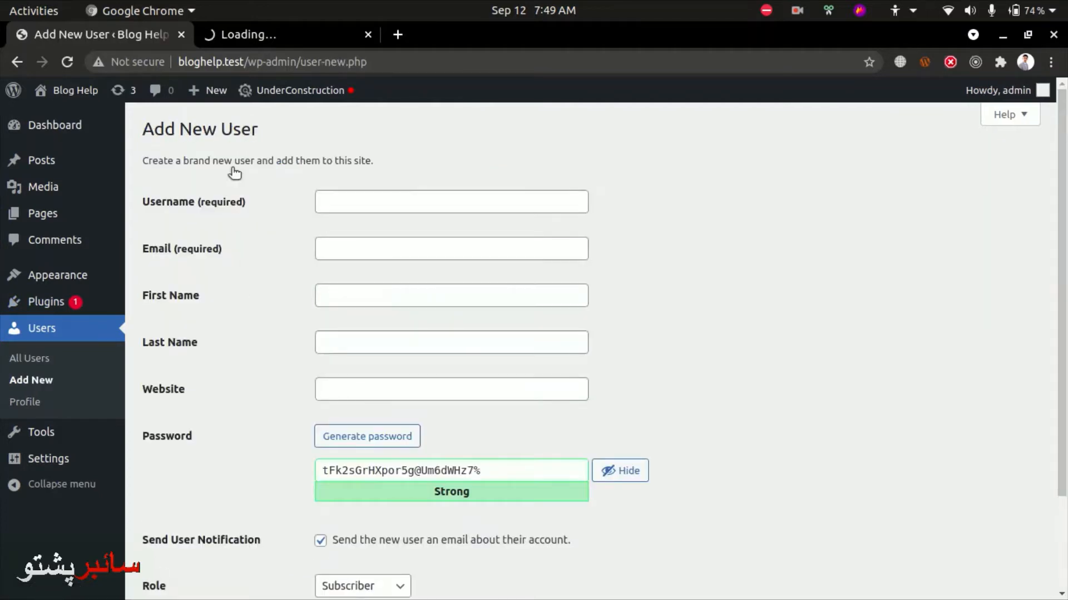
left_click(293, 35)
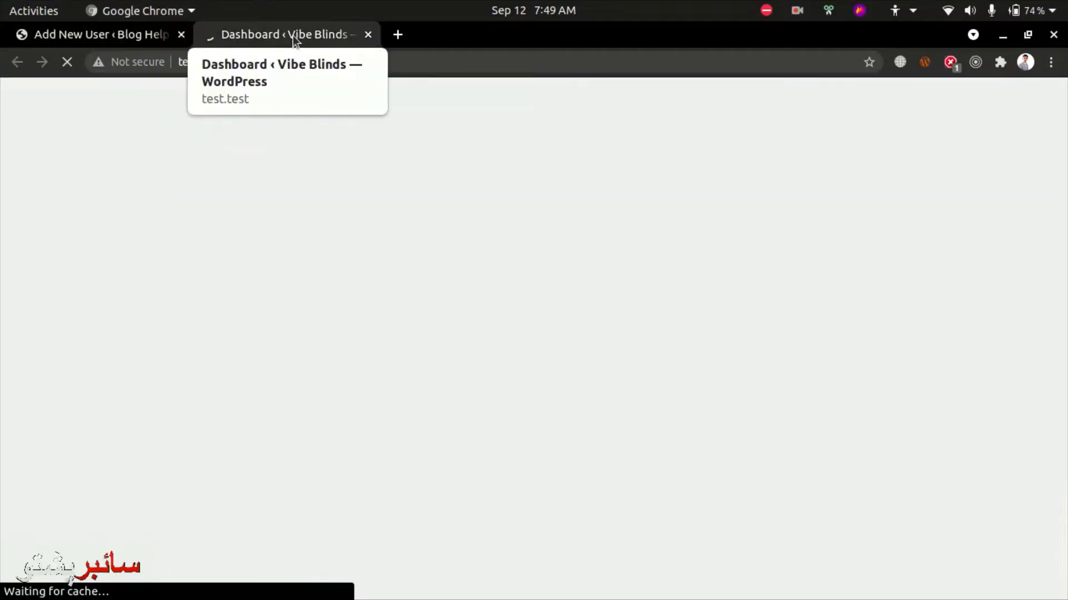
scroll(37, 466, "down", 3)
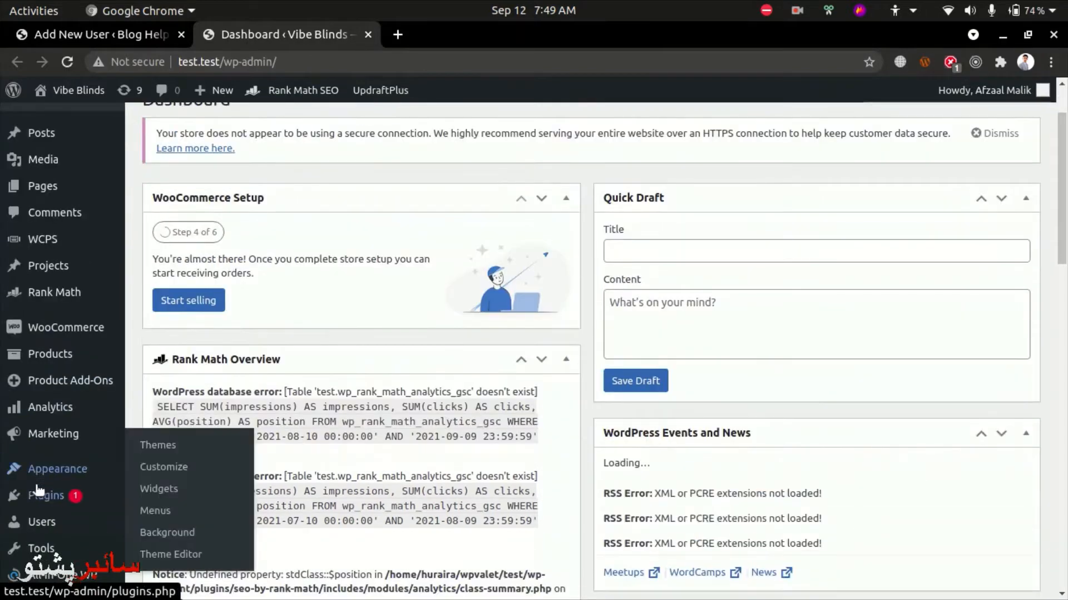
mouse_move(50, 522)
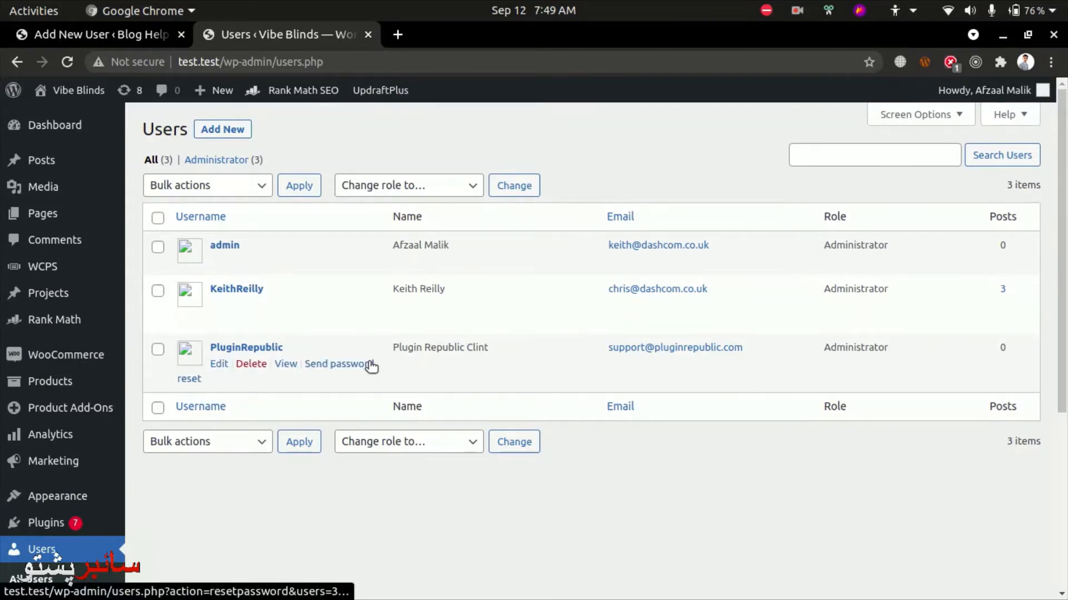
key("ctrl+w")
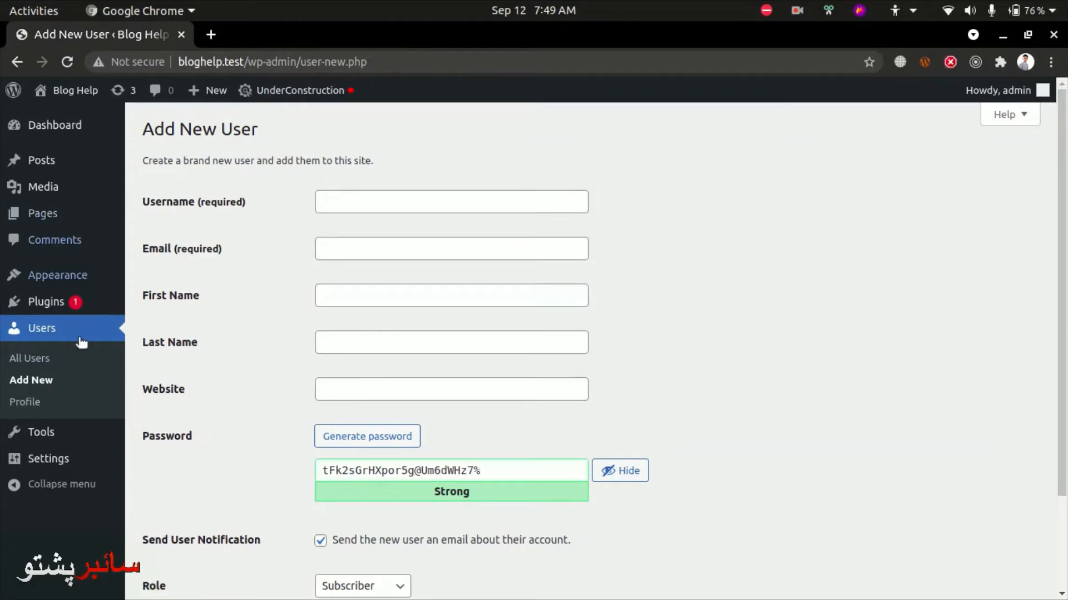
Type the new user's username, e-mail address, first name and last name into the form
left_click(344, 206)
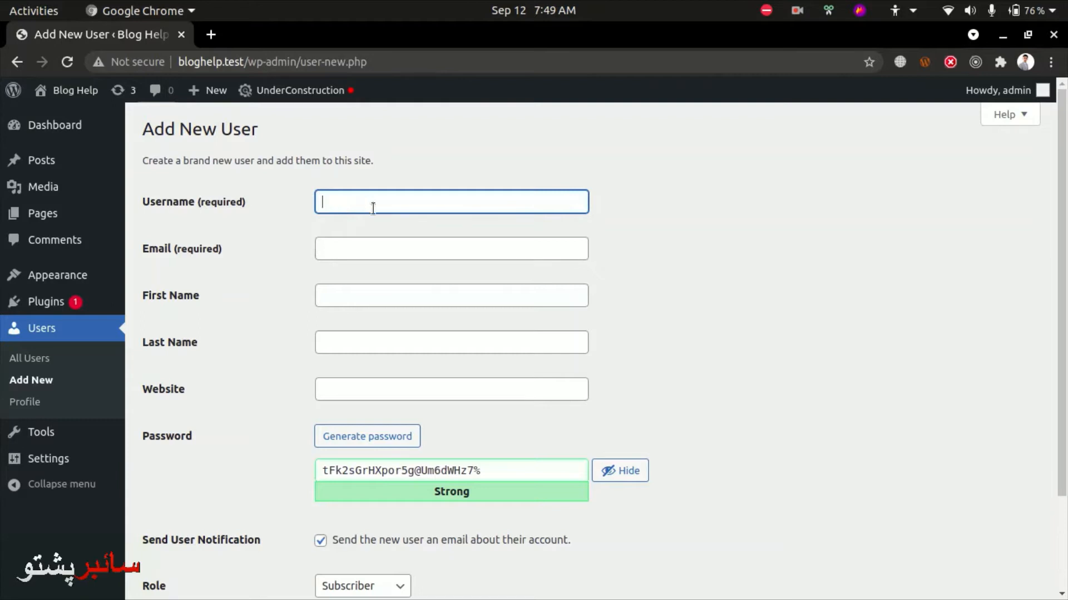
type("d")
key("BackSpace")
type("Abdullah")
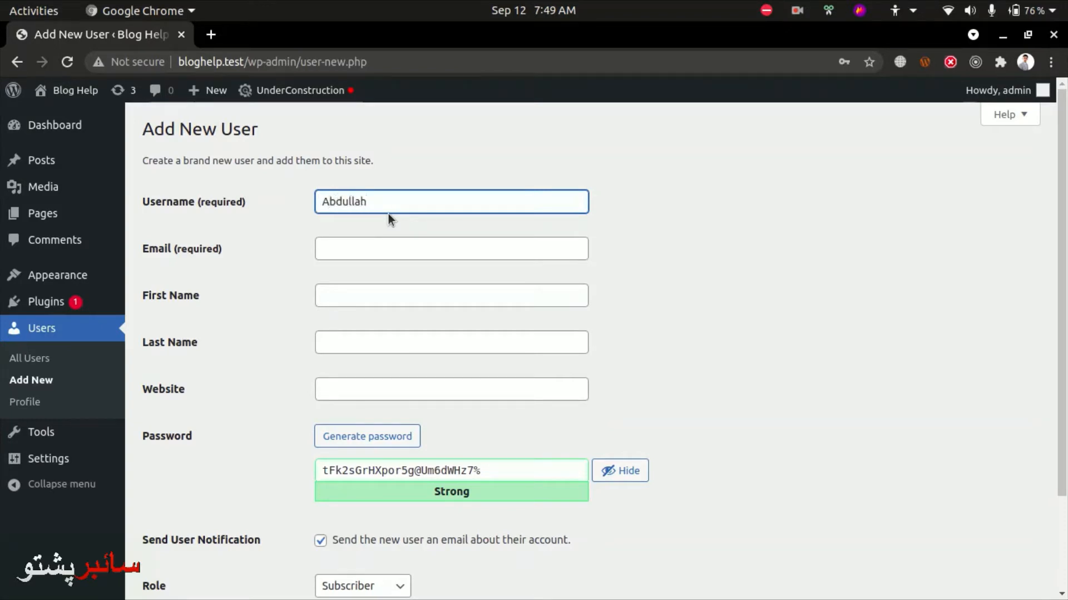
key("Tab")
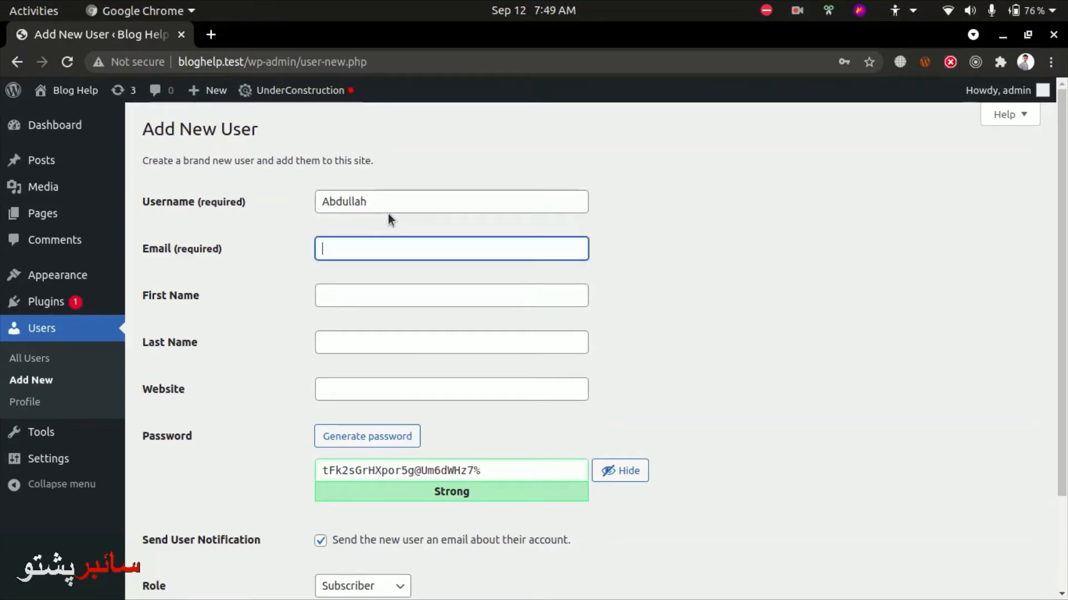
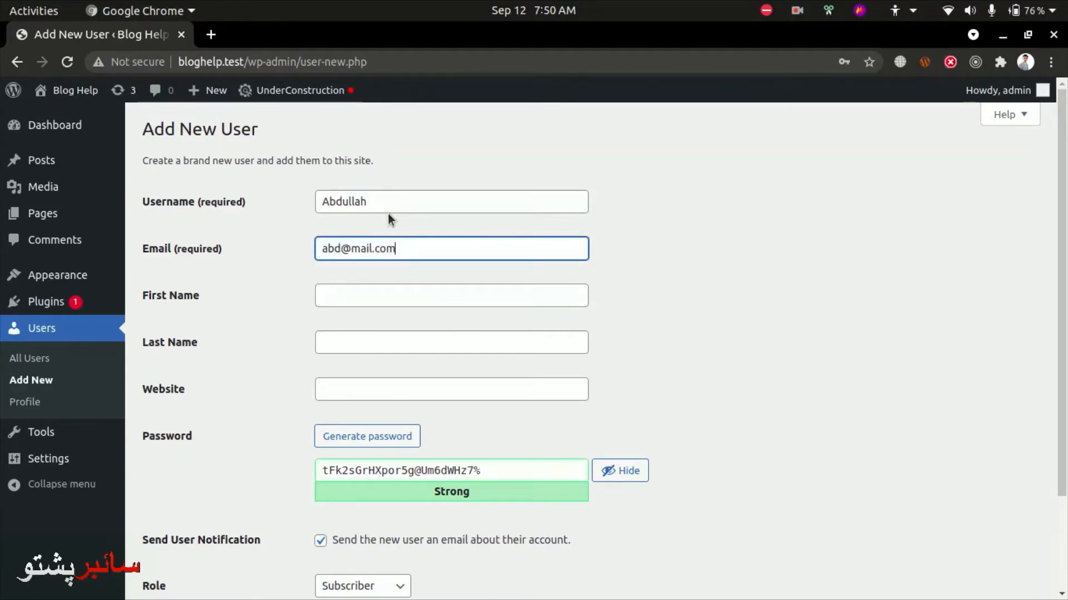
key("Tab")
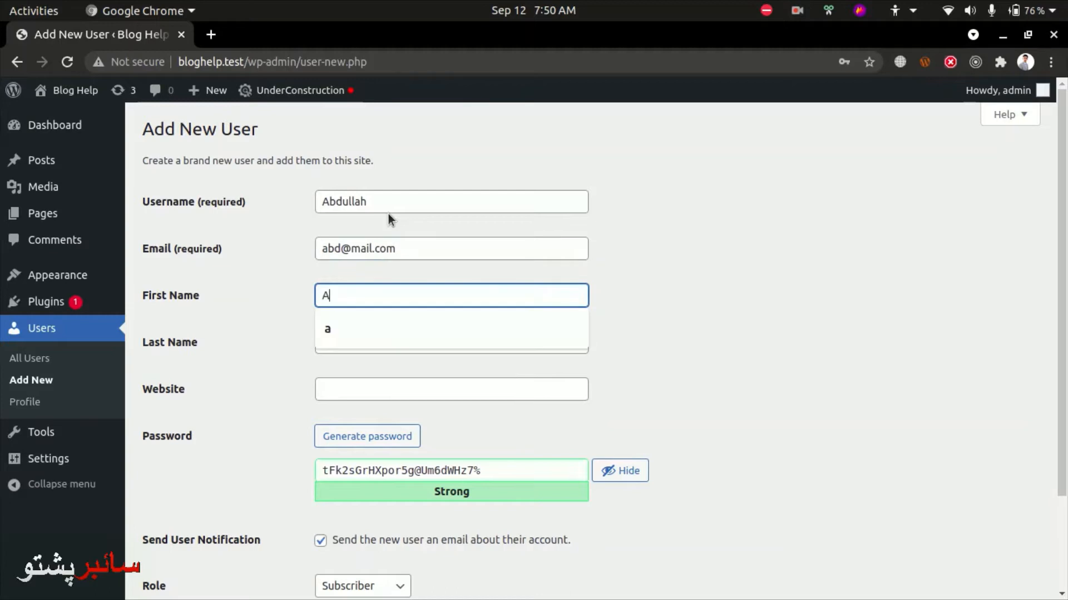
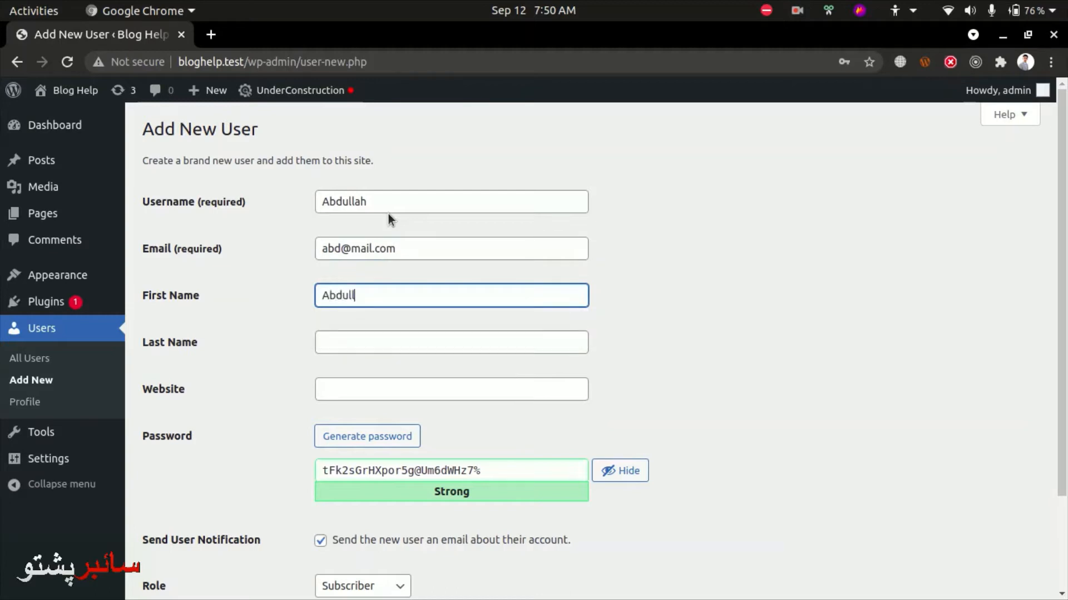
key("Tab")
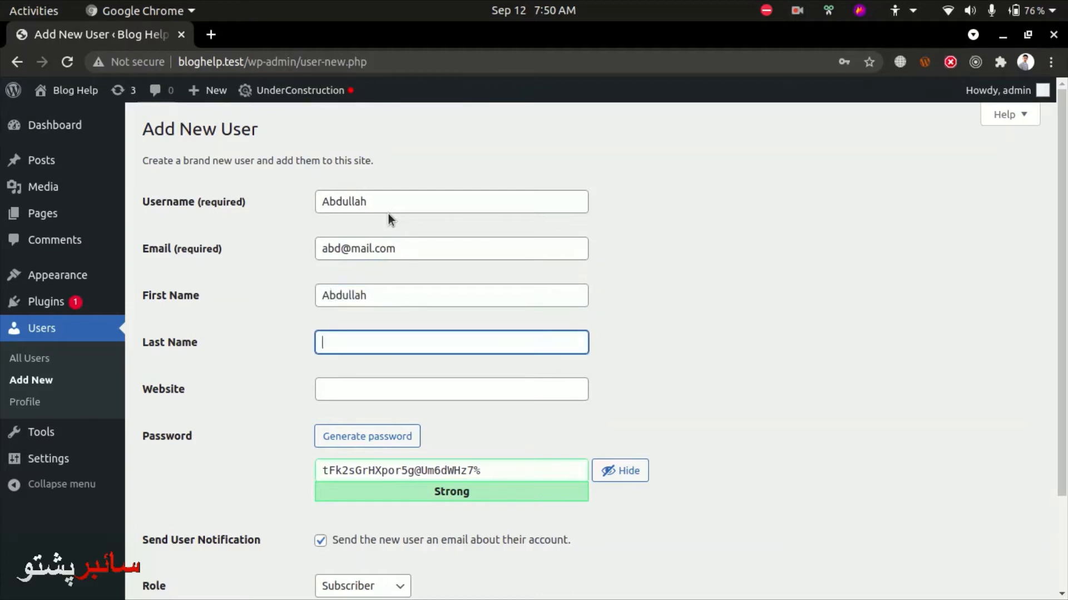
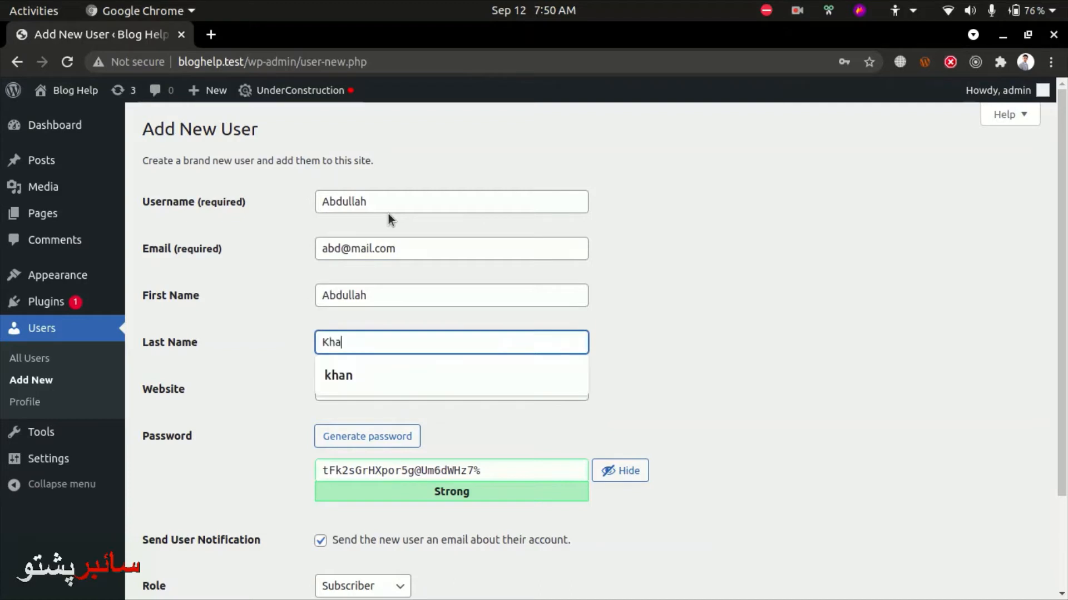
key("Tab")
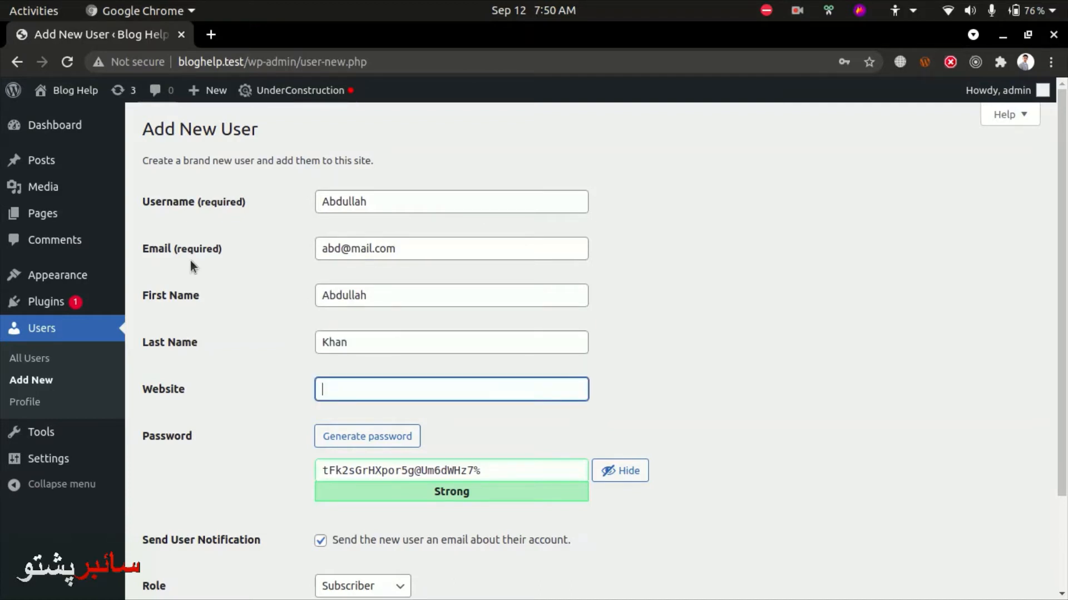
Select the generated password text, then clear the selection
left_click_drag(174, 248, 187, 250)
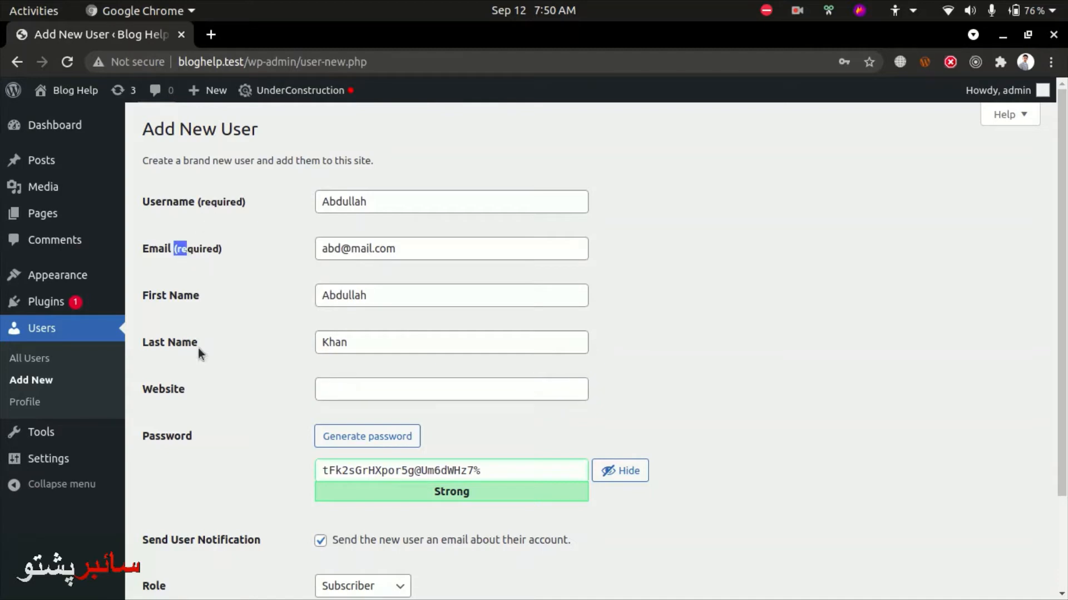
left_click(205, 391)
left_click_drag(488, 471, 267, 458)
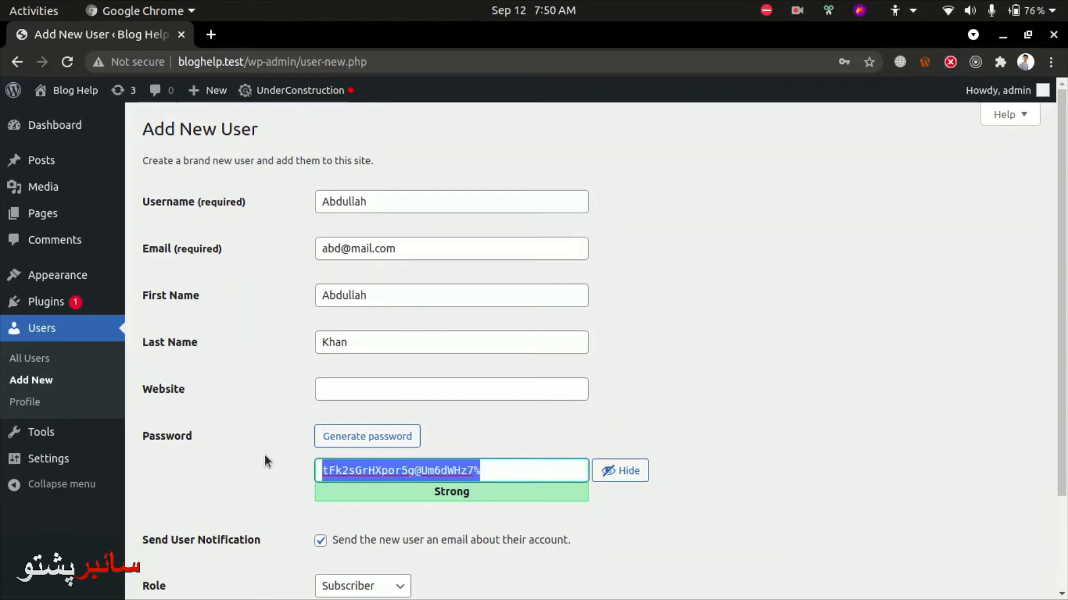
scroll(267, 458, "down", 3)
left_click(381, 351)
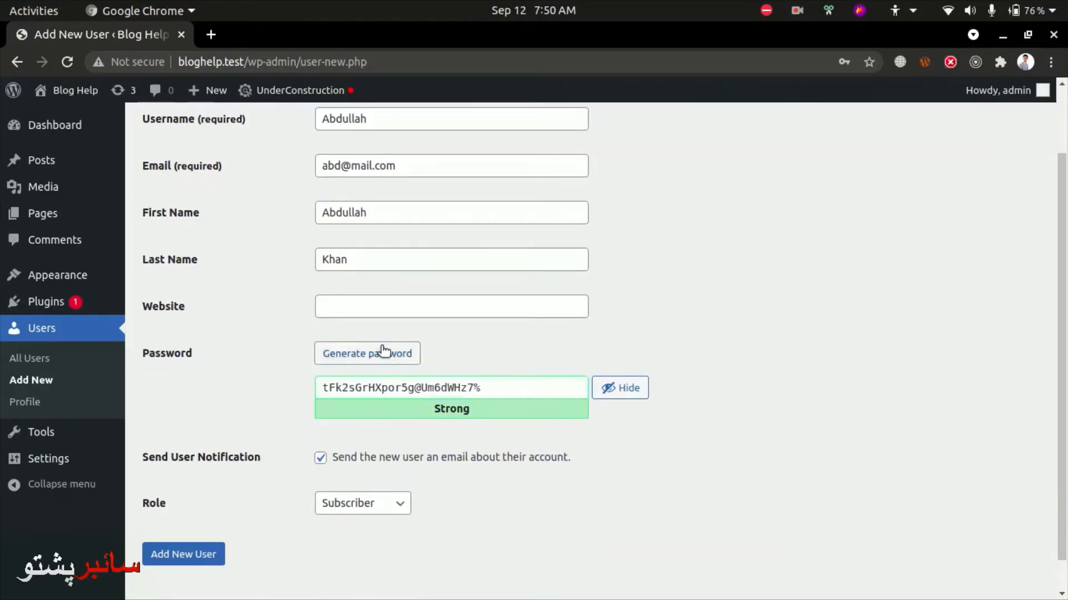
Replace the generated password with a pasted custom password
left_click(381, 352)
left_click(381, 352)
left_click(445, 396)
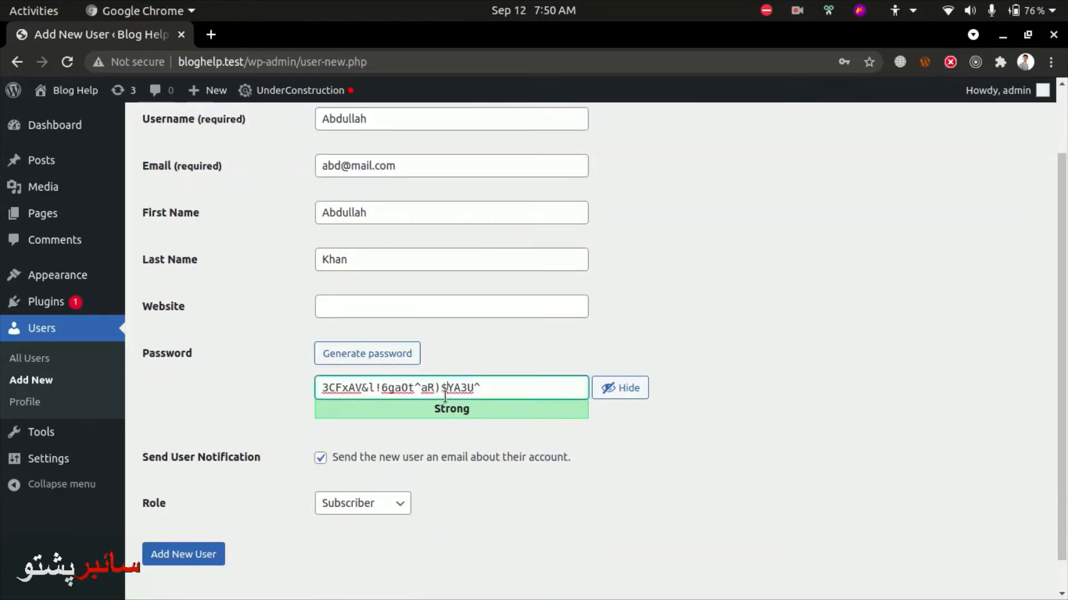
triple_click(445, 391)
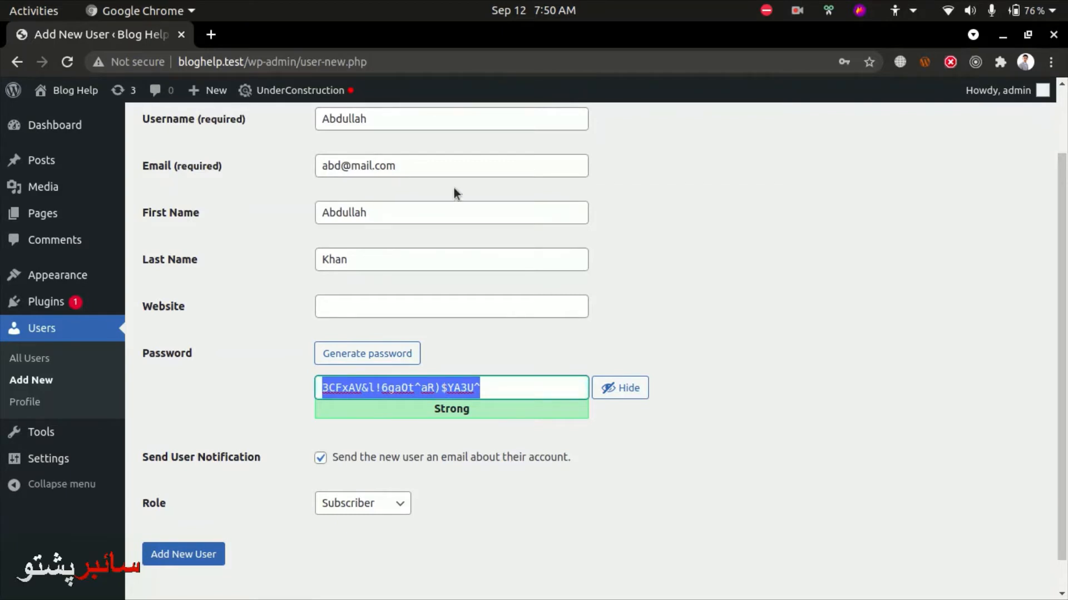
triple_click(436, 160)
key("ctrl+c")
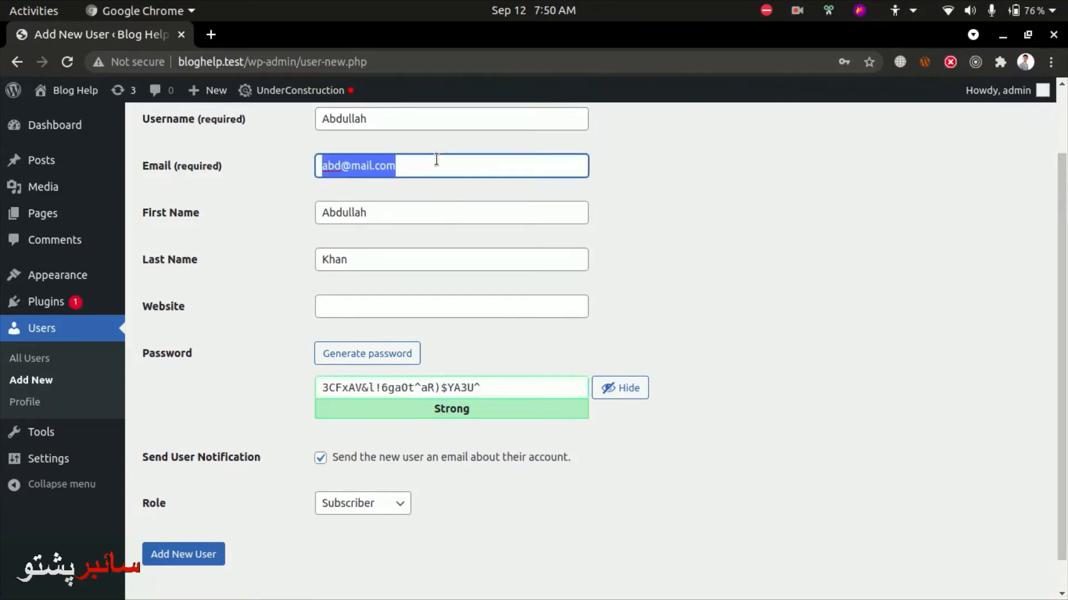
triple_click(411, 392)
key("ctrl+v")
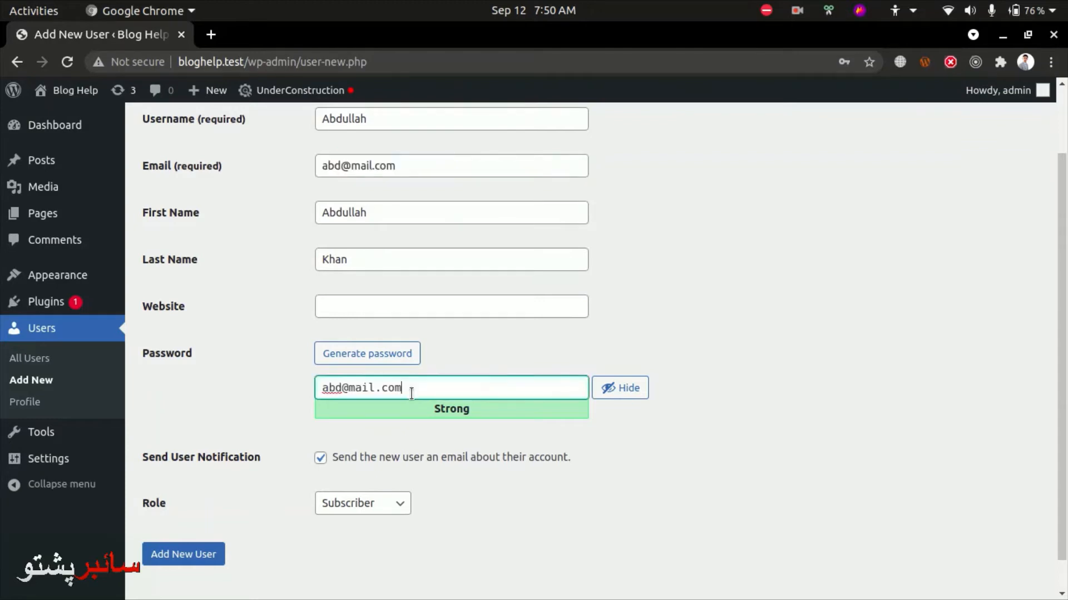
type("*#")
Highlight the account-email notification text, then clear the highlight
scroll(336, 459, "down", 1)
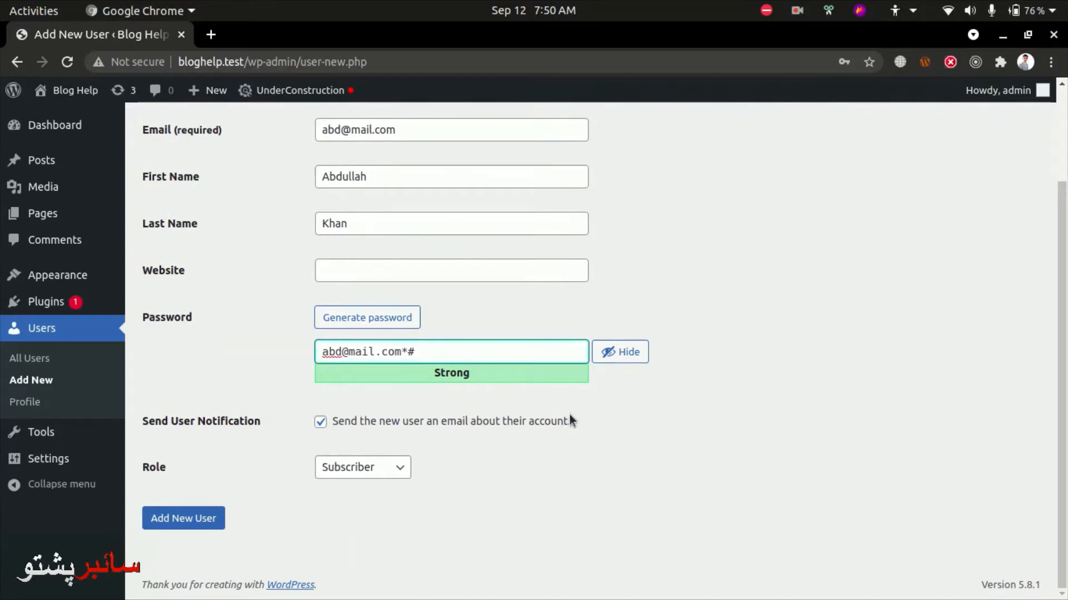
left_click_drag(569, 418, 326, 424)
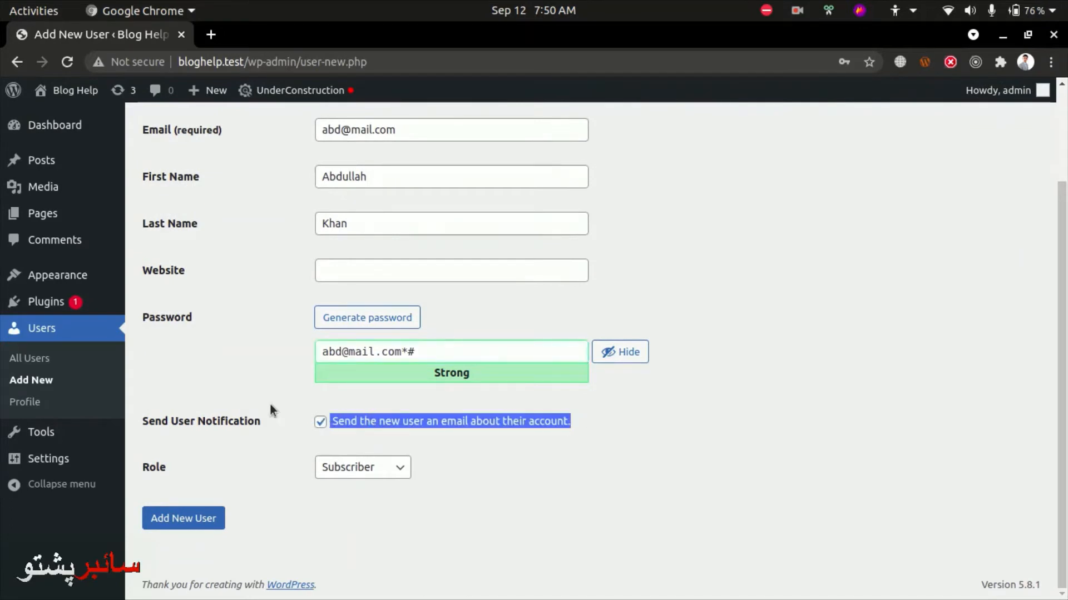
scroll(274, 356, "up", 2)
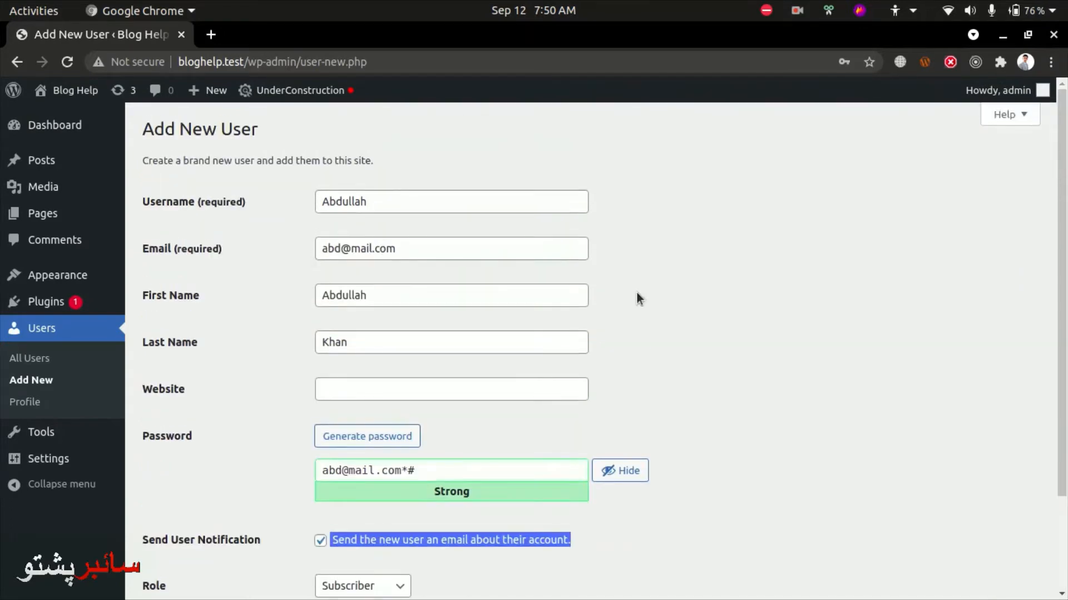
left_click(736, 341)
scroll(725, 382, "down", 2)
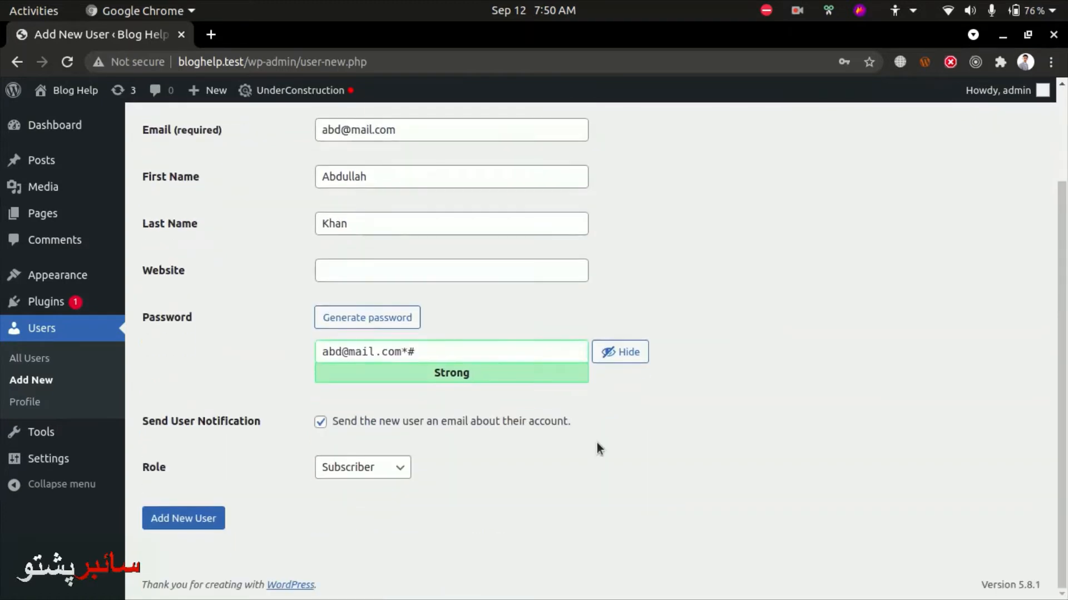
scroll(371, 289, "up", 2)
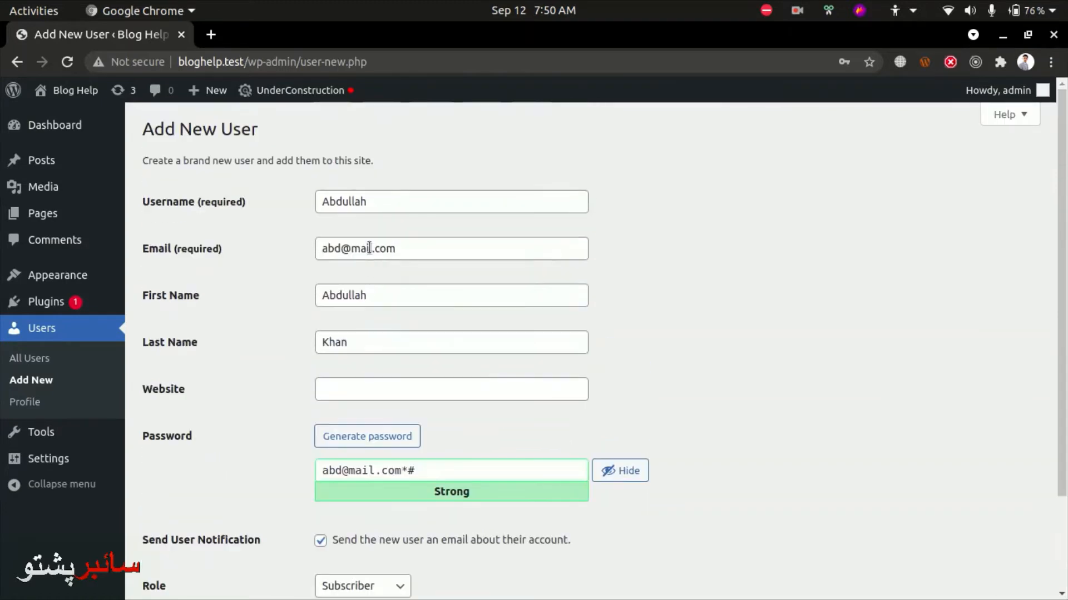
Retype the e-mail address, then undo to restore the original address
left_click(369, 248)
key("ctrl+a")
key("BackSpace")
type("abu")
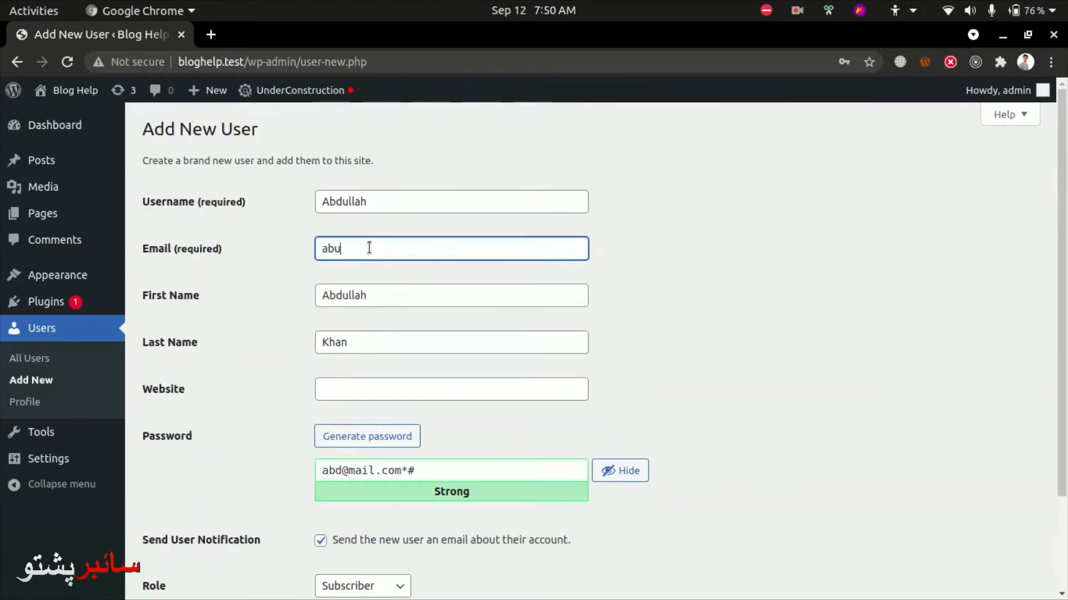
type("bakar")
key("BackSpace")
type("ar")
key("ctrl+z")
left_click(629, 252)
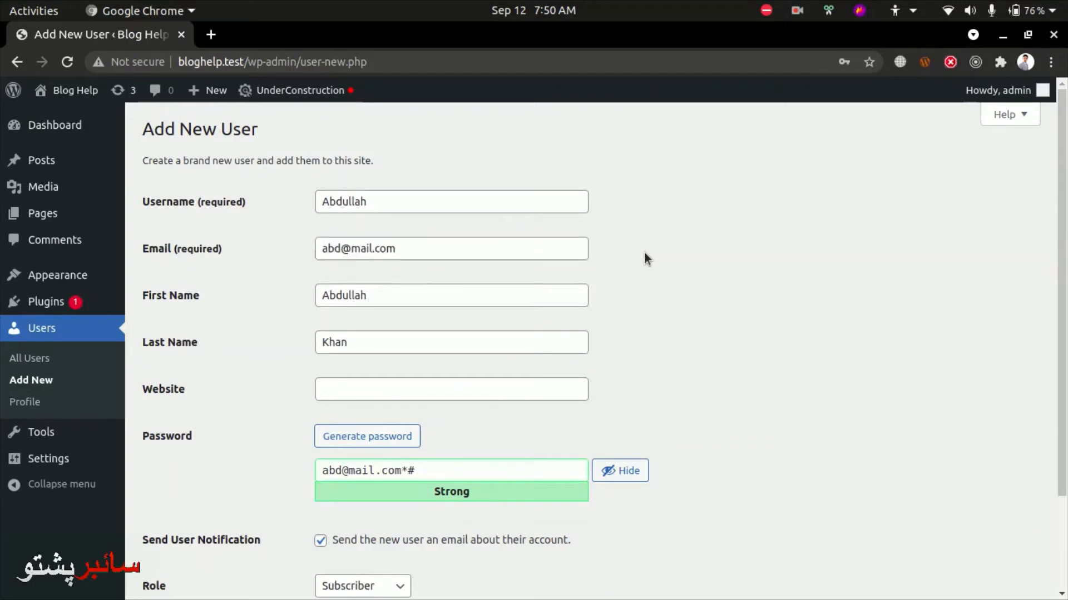
scroll(643, 256, "down", 3)
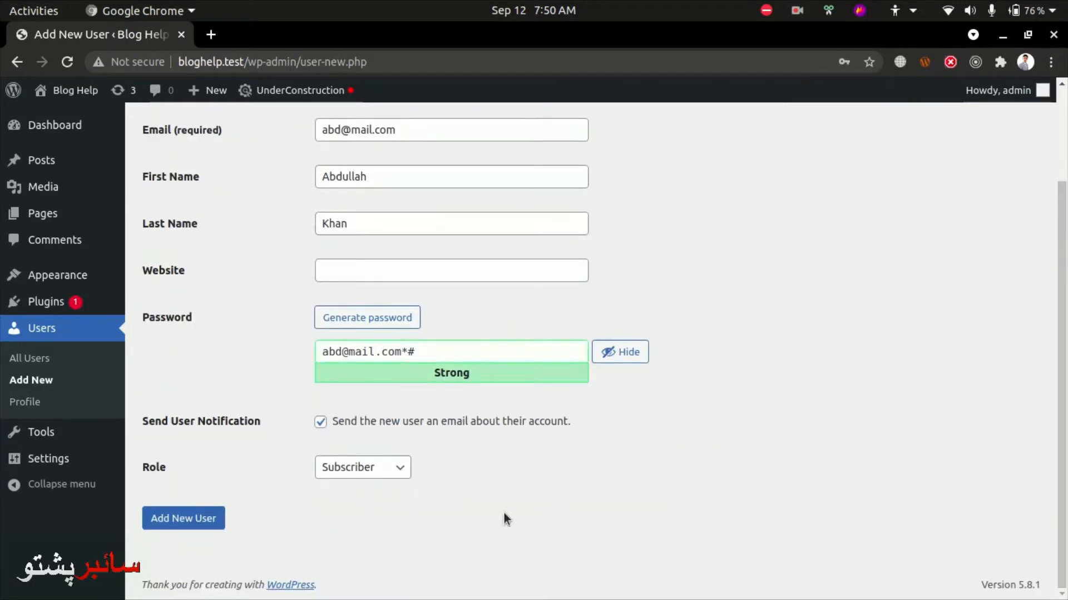
Choose the Author role and submit the new user account
left_click(382, 467)
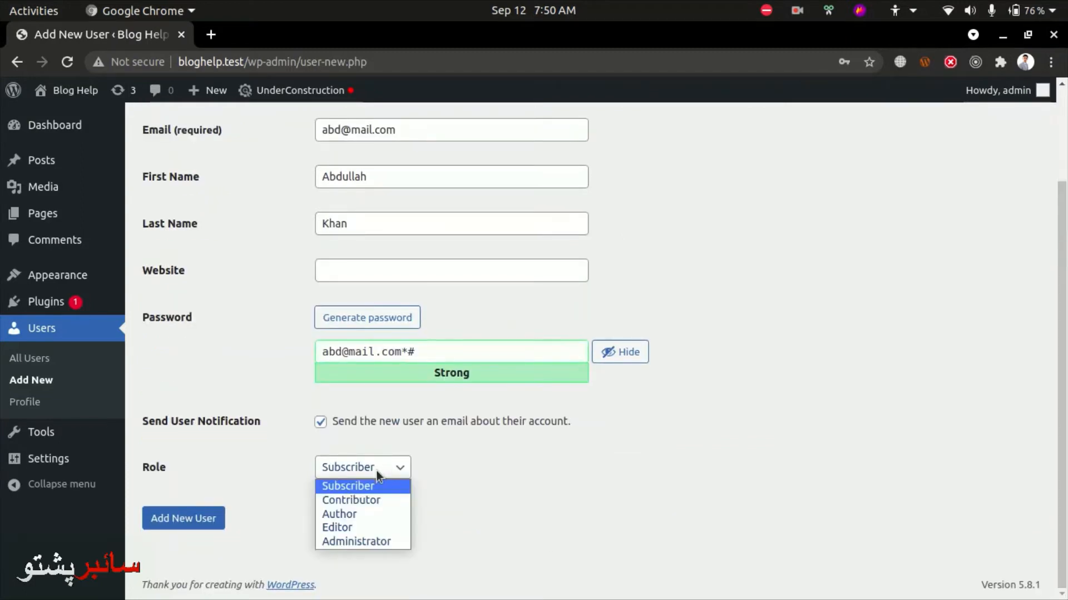
left_click(378, 470)
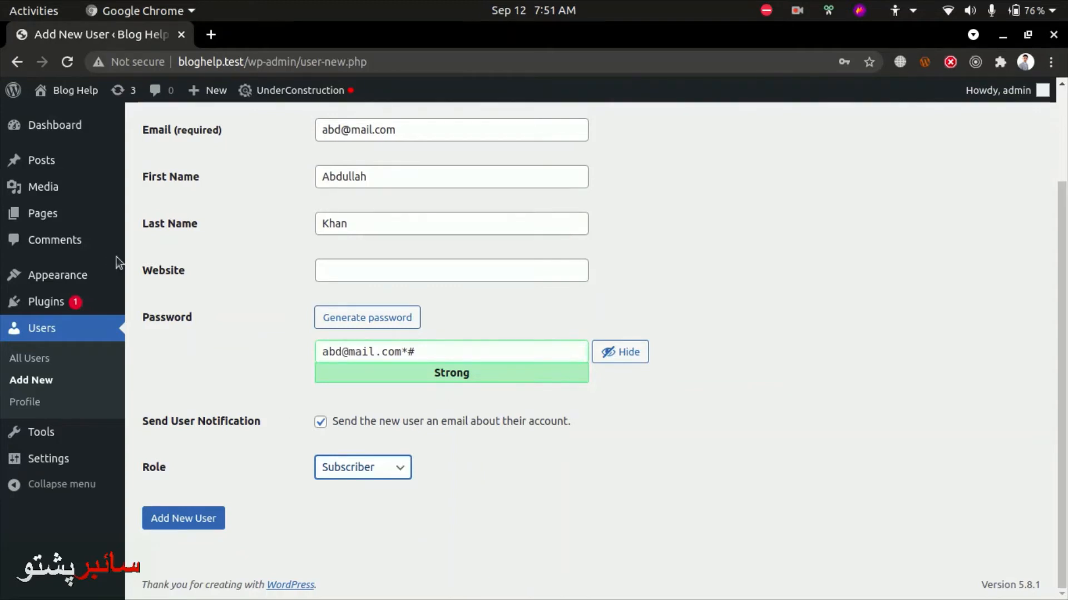
mouse_move(84, 186)
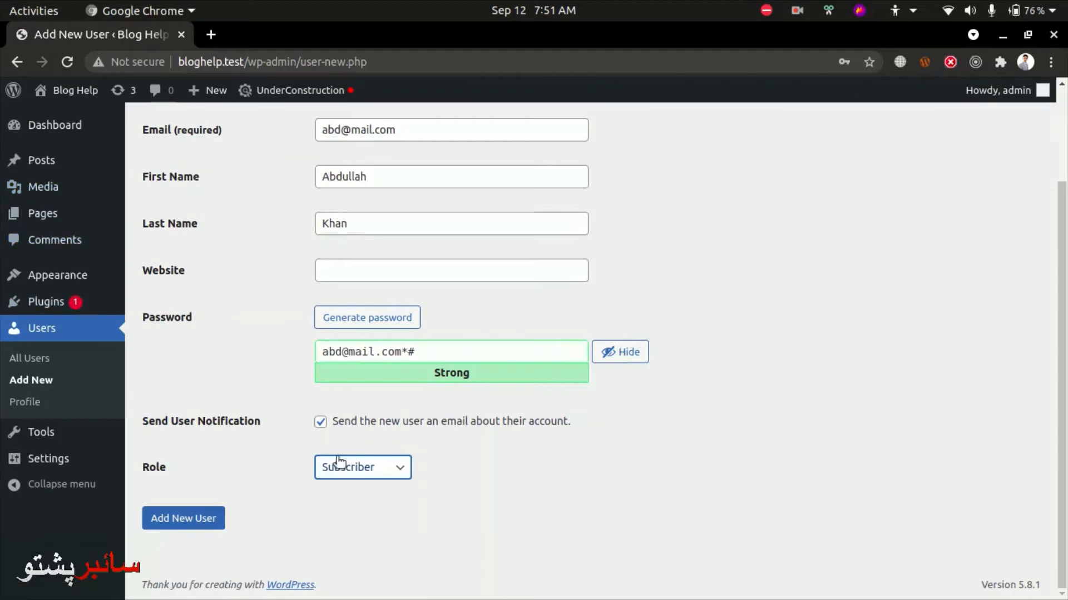
left_click(364, 472)
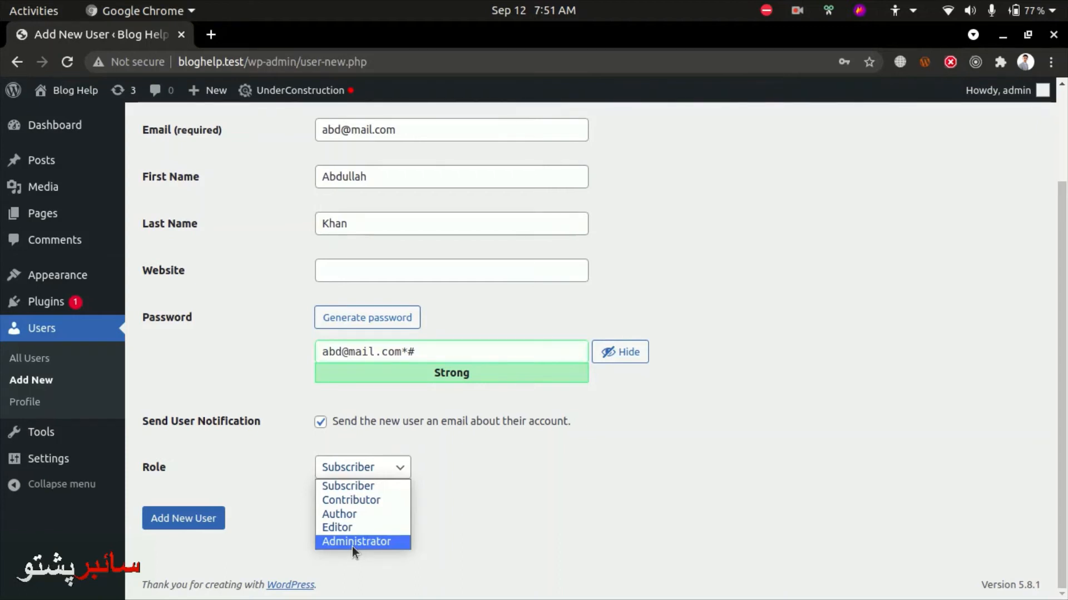
left_click(360, 518)
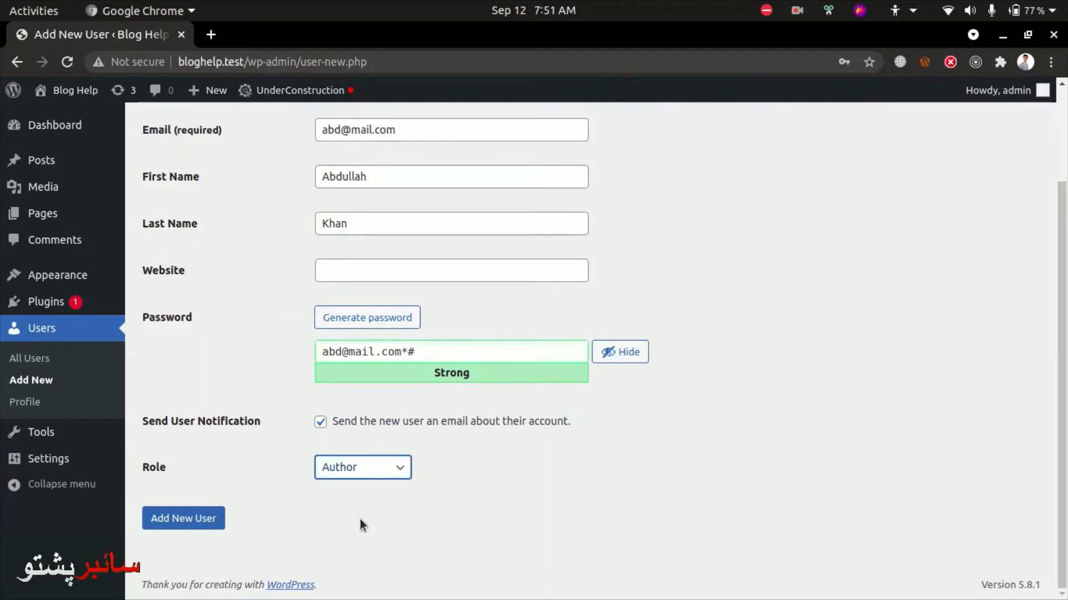
left_click(163, 526)
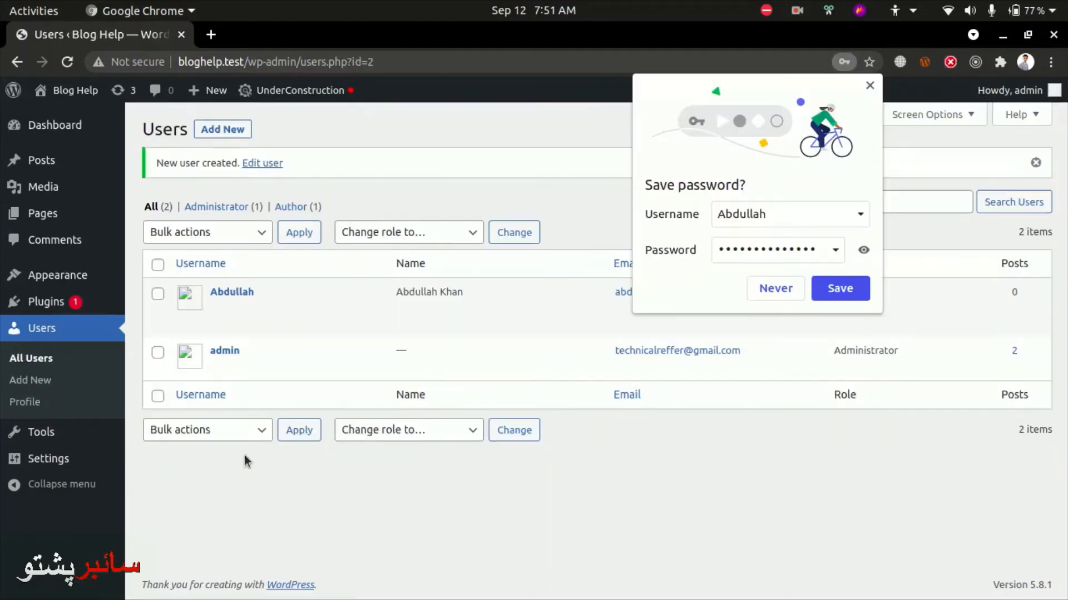
Reveal the password in Chrome's save-password prompt, then dismiss the prompt
left_click(863, 250)
left_click(789, 248)
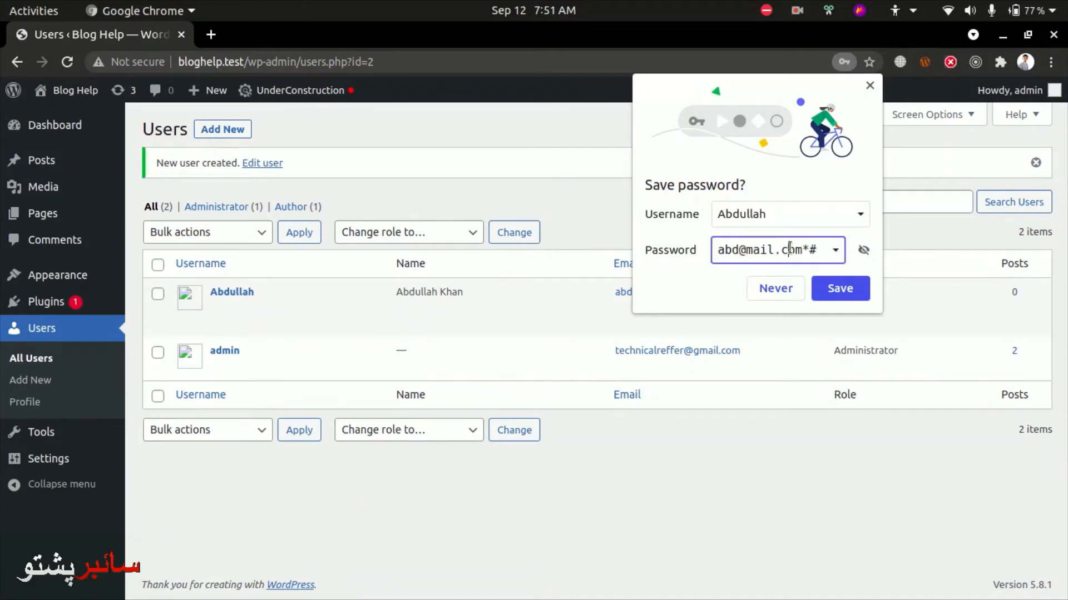
triple_click(789, 248)
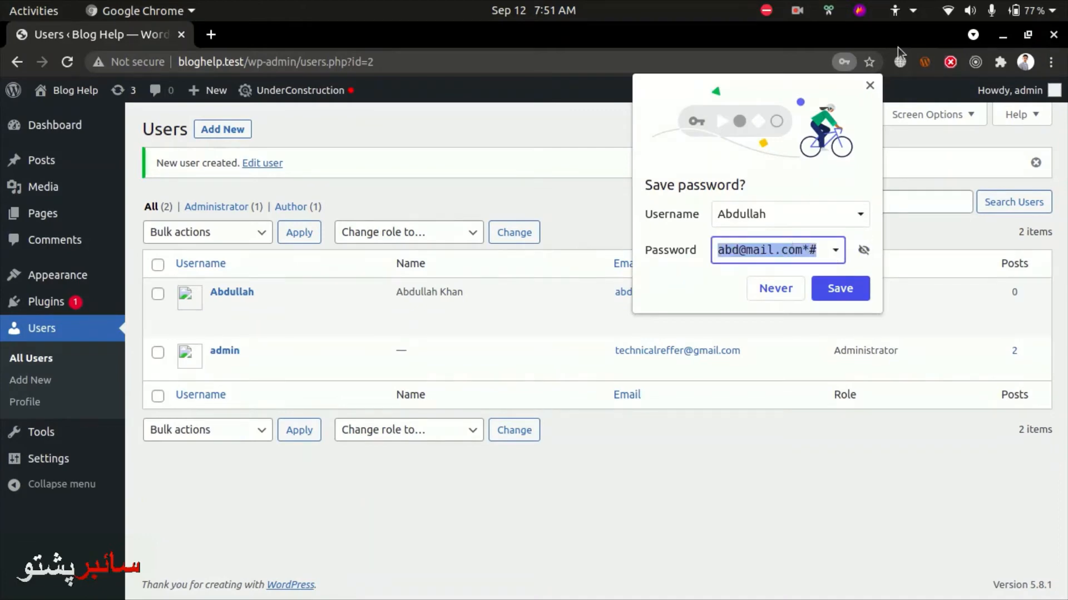
left_click(875, 84)
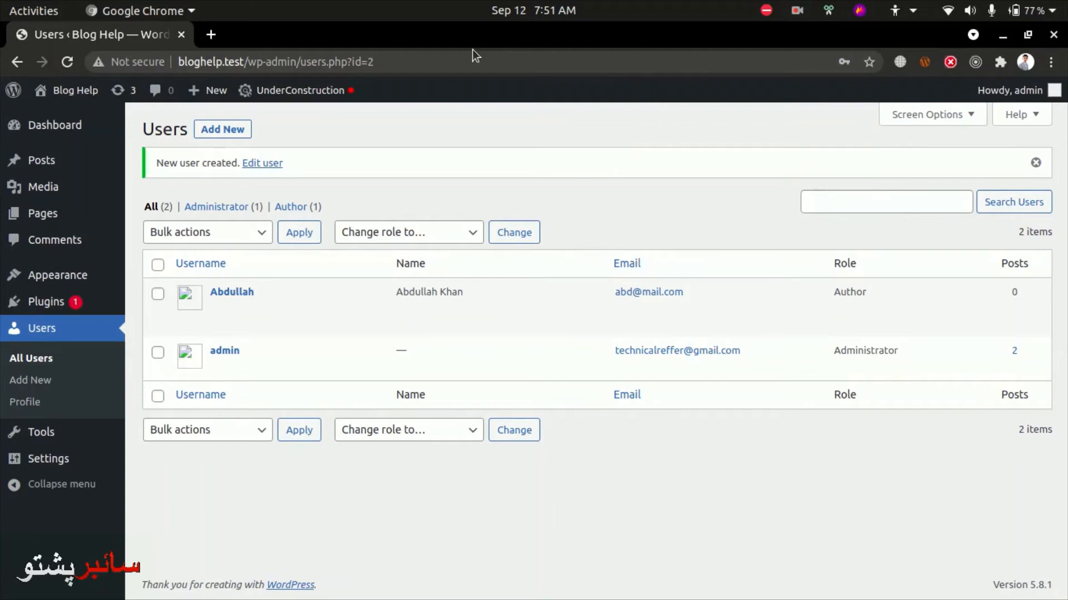
In the incognito window, open bloghelp.test/wp-admin and log in with the new author's credentials
key("alt+Tab")
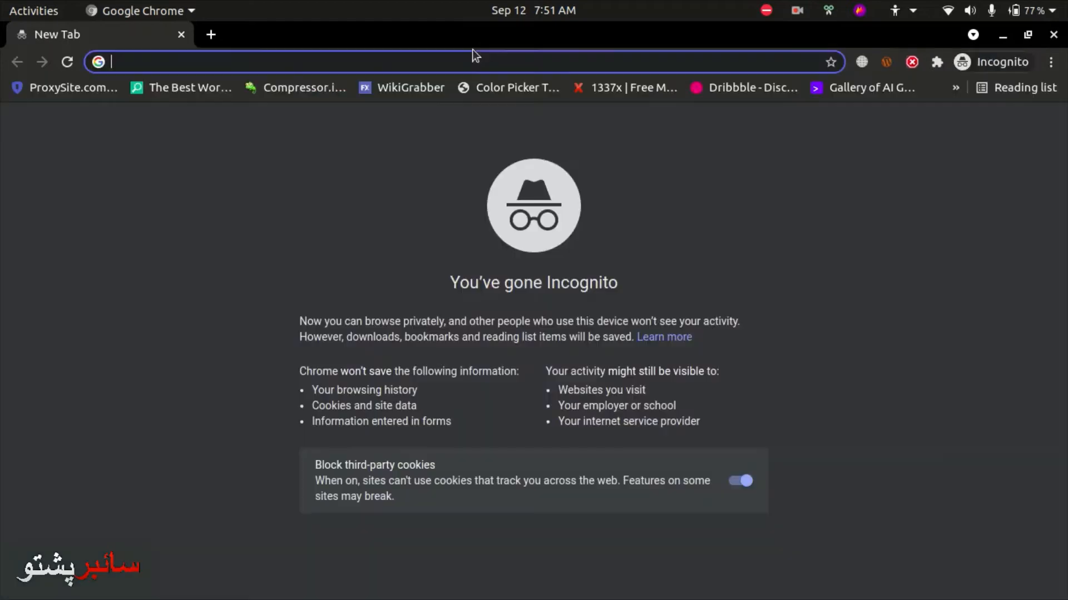
type("bloghelp.test/wp-admin")
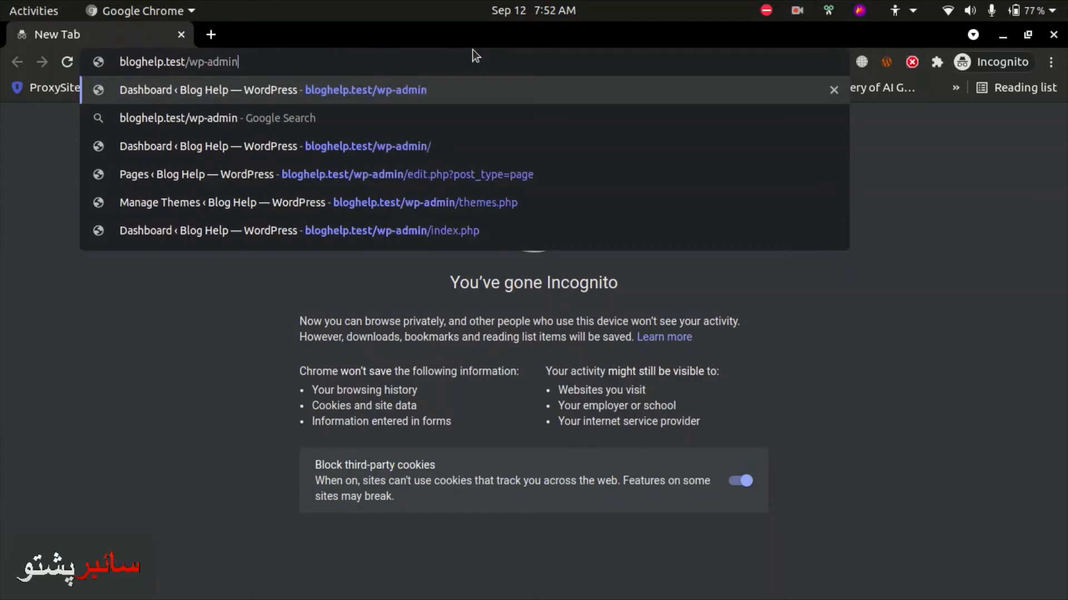
key("Return")
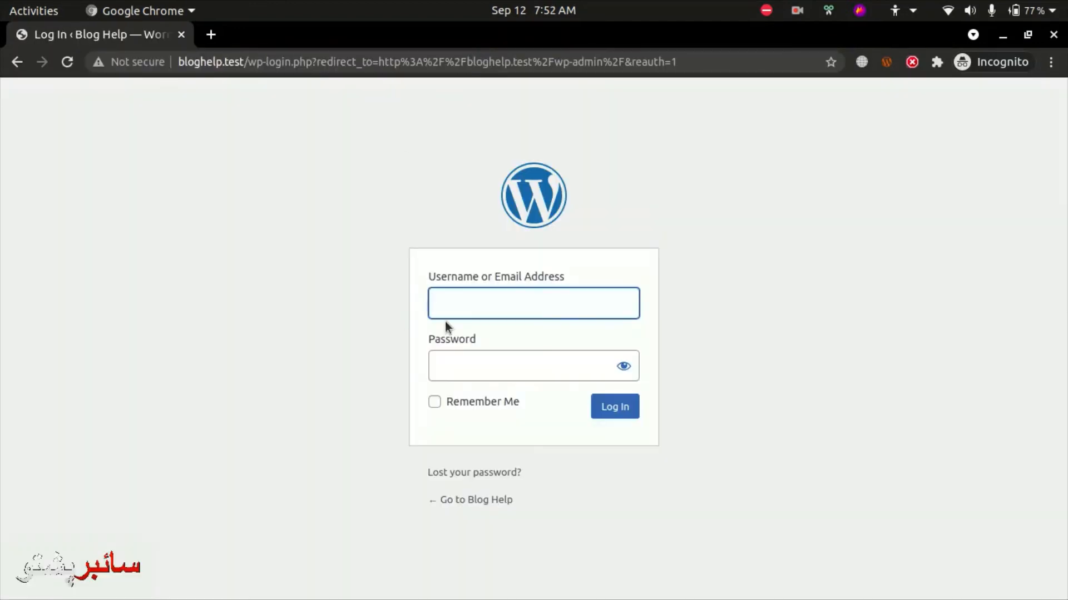
type("Abdullah")
key("Tab")
type("••••••••••••••")
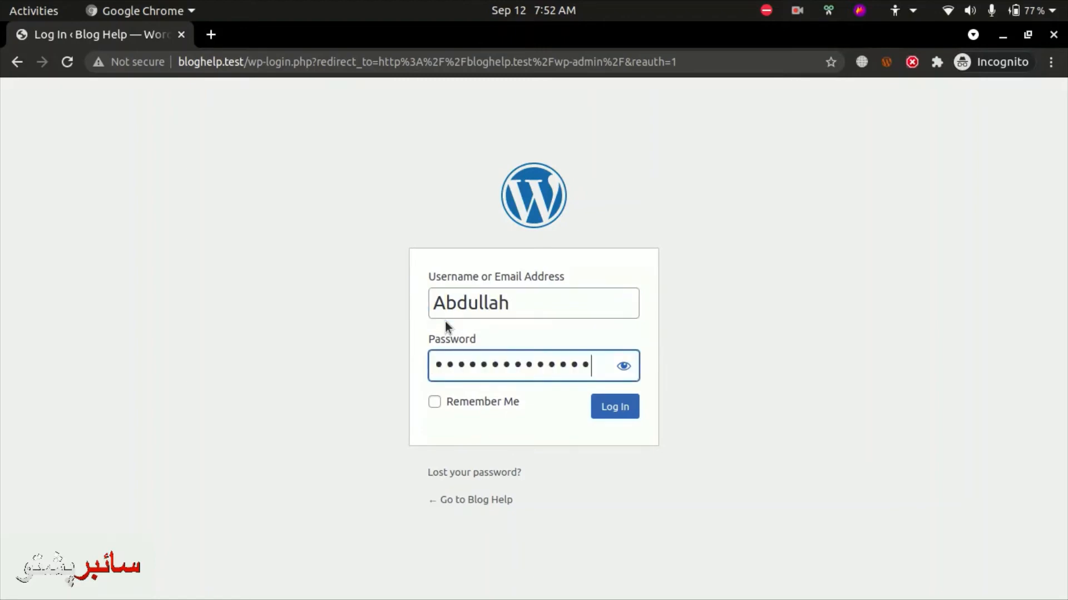
key("Return")
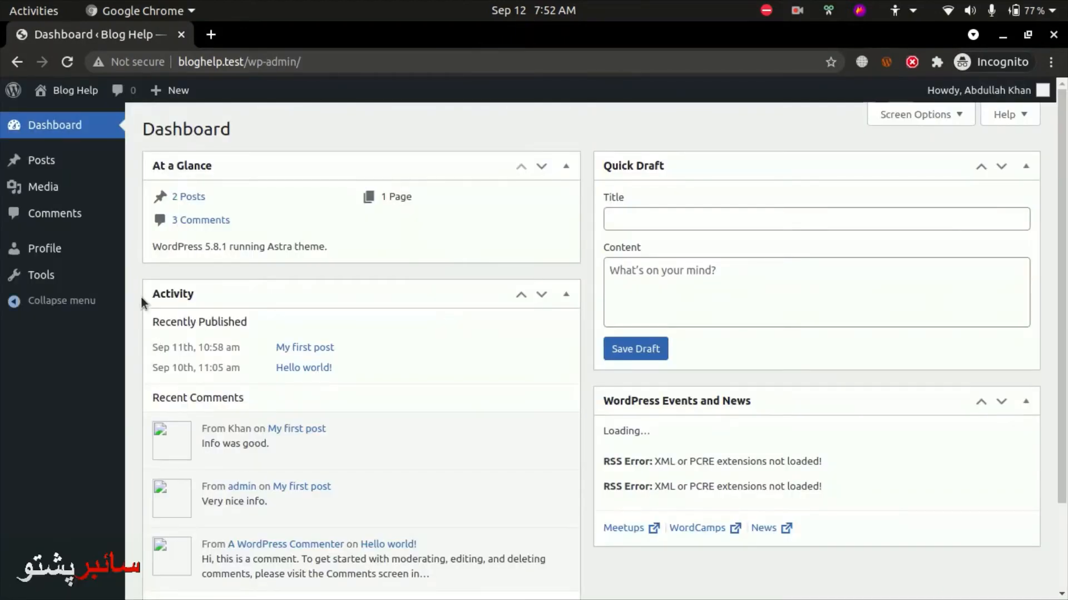
Switch between the admin window and the new author's incognito window
scroll(284, 324, "down", 2)
scroll(284, 324, "up", 2)
key("alt+Tab")
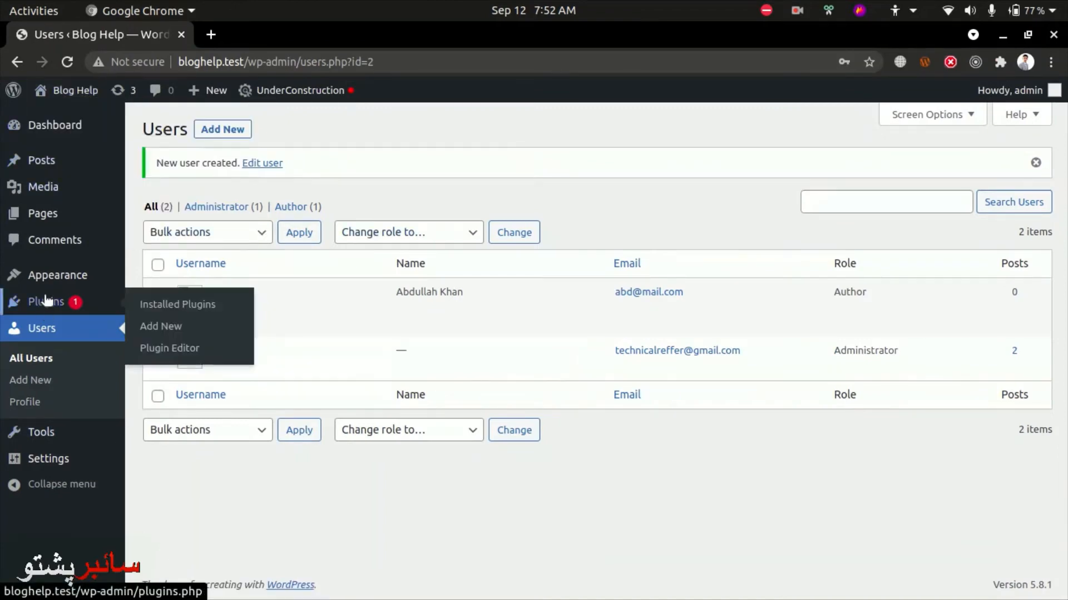
mouse_move(85, 315)
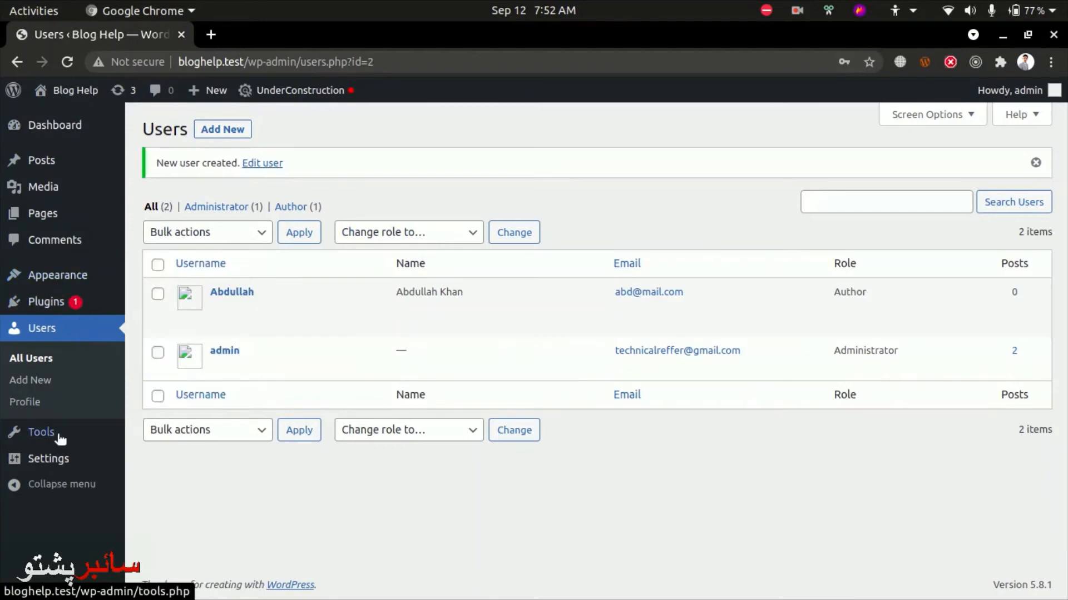
key("alt+Tab")
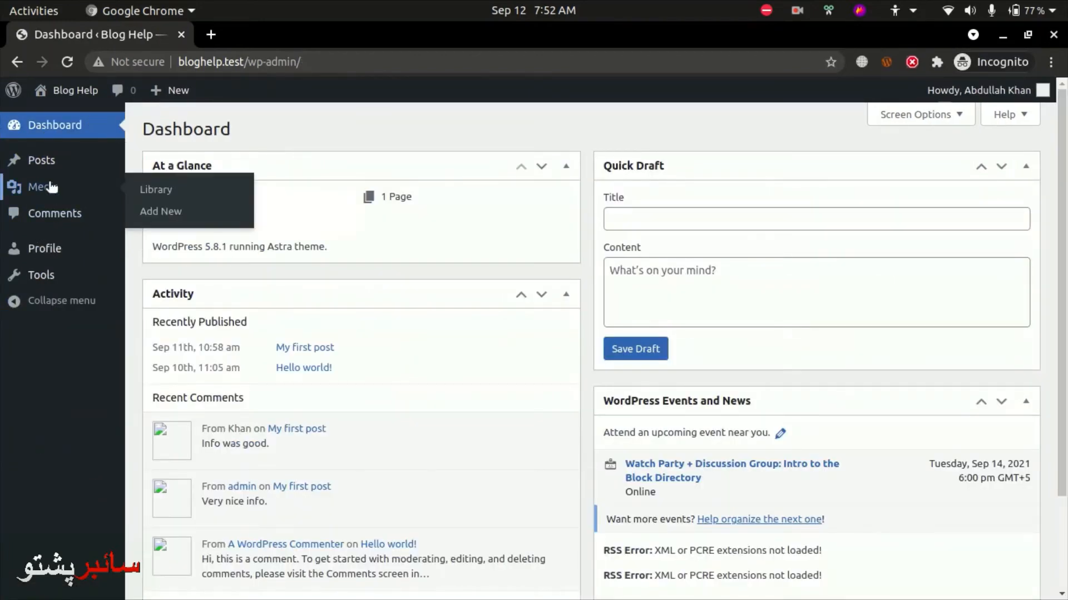
mouse_move(61, 170)
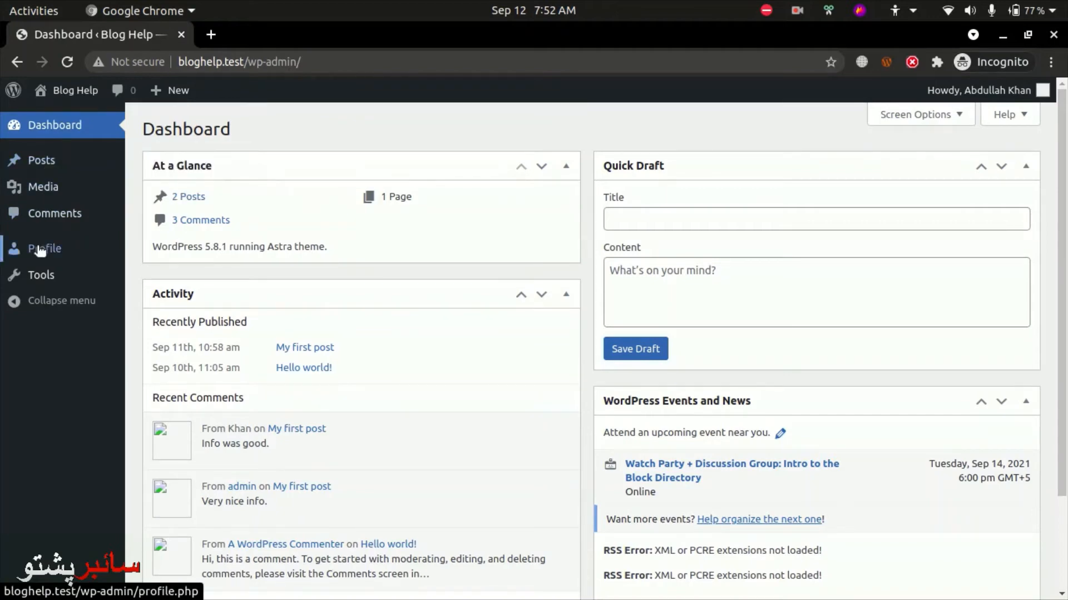
Open the Tools page, then the user profile page
left_click(45, 283)
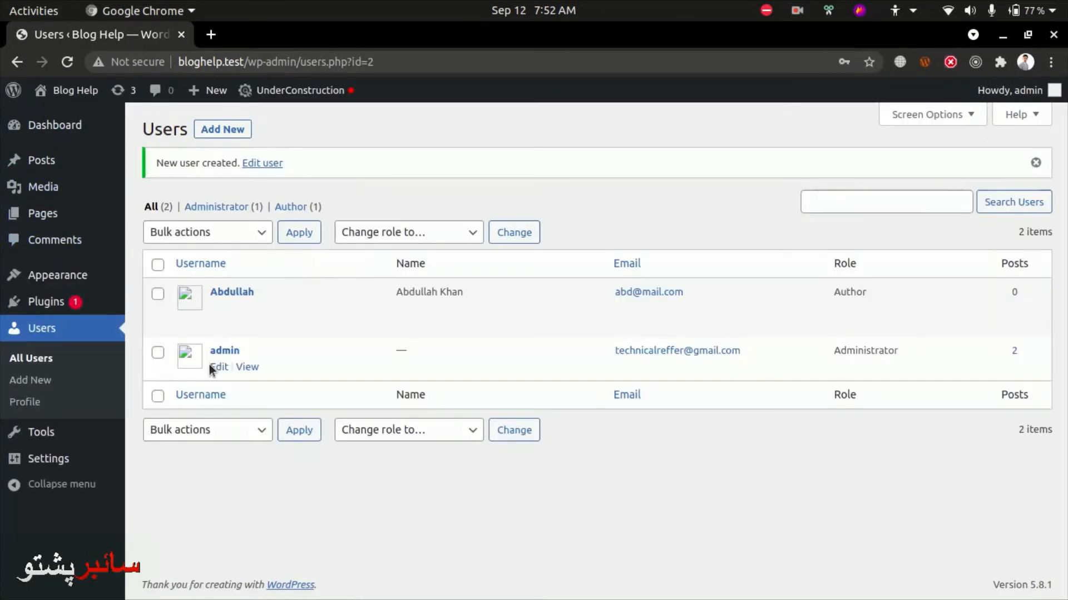
left_click(50, 432)
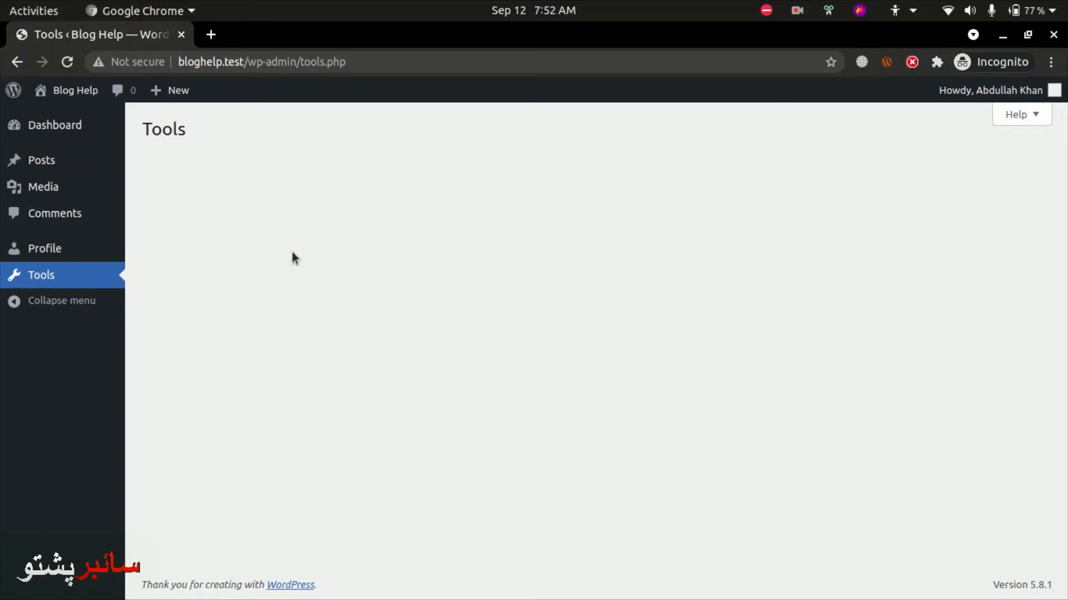
left_click(36, 255)
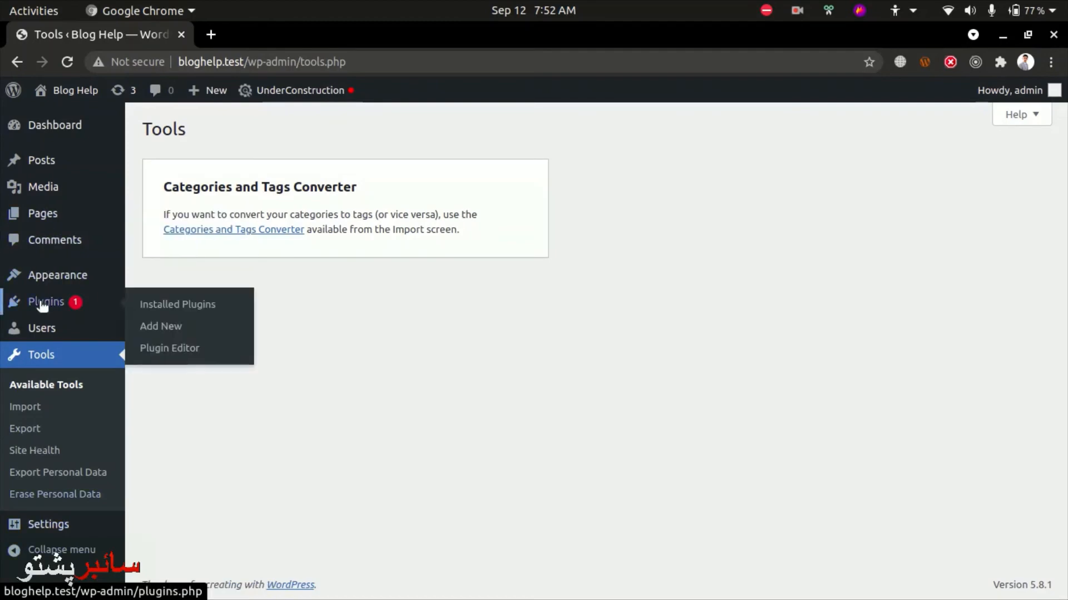
Open the admin's own profile and compare it with the author's profile in incognito
mouse_move(45, 329)
left_click(178, 370)
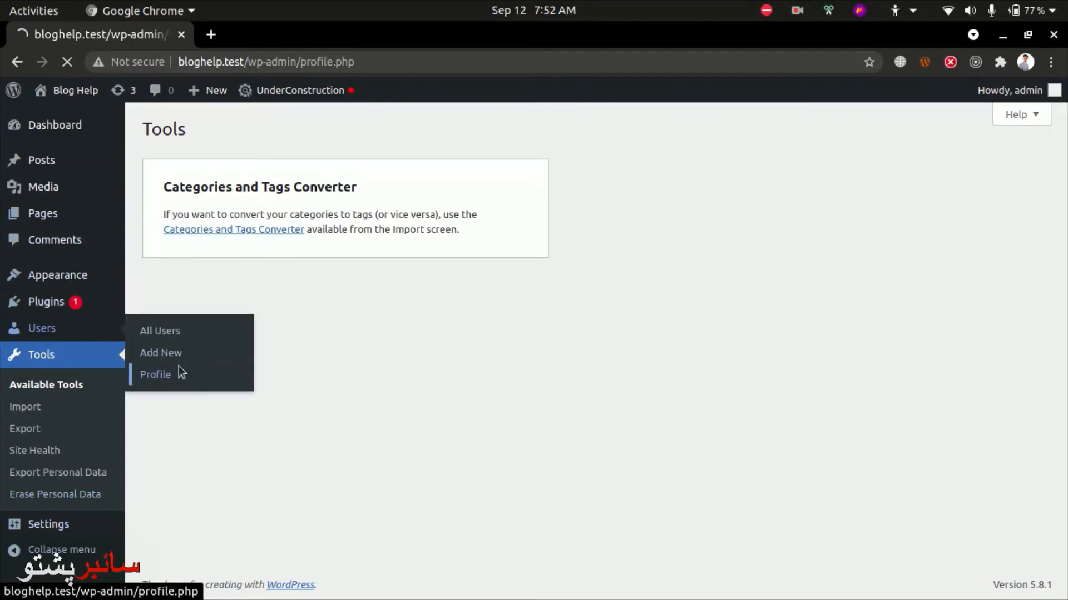
scroll(526, 413, "down", 5)
key("alt+Tab")
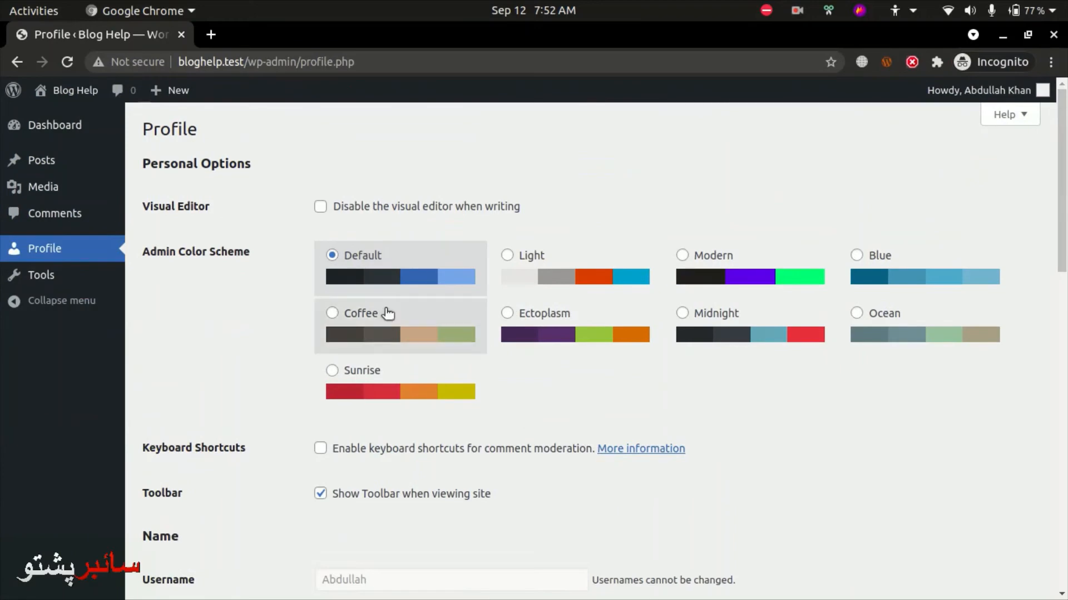
scroll(384, 309, "down", 4)
scroll(385, 308, "up", 2)
key("alt+Tab")
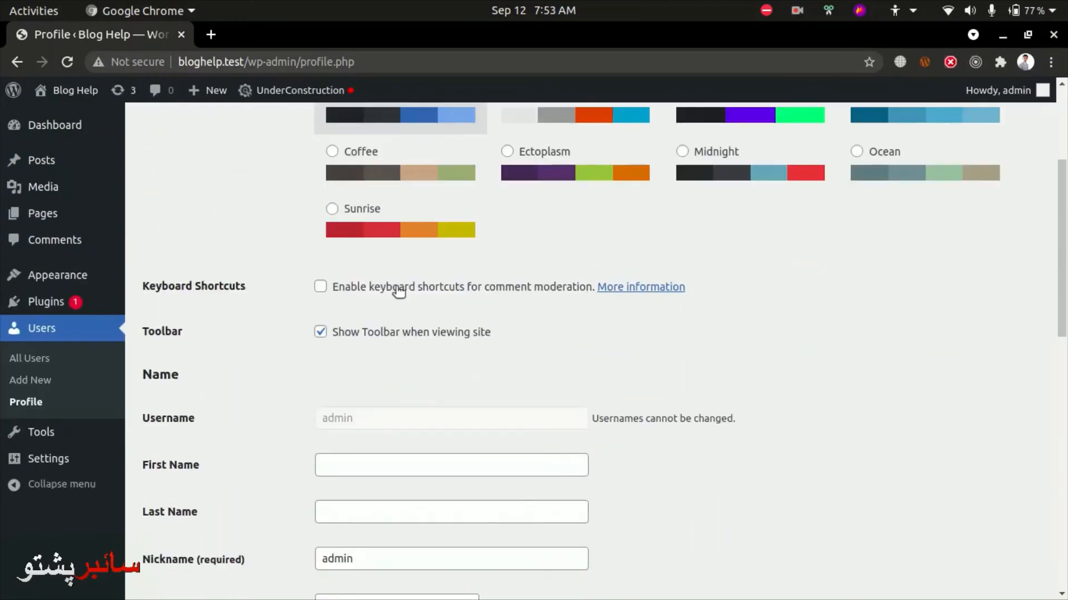
scroll(389, 306, "up", 1)
key("alt+Tab")
key("alt+Tab")
scroll(377, 289, "up", 3)
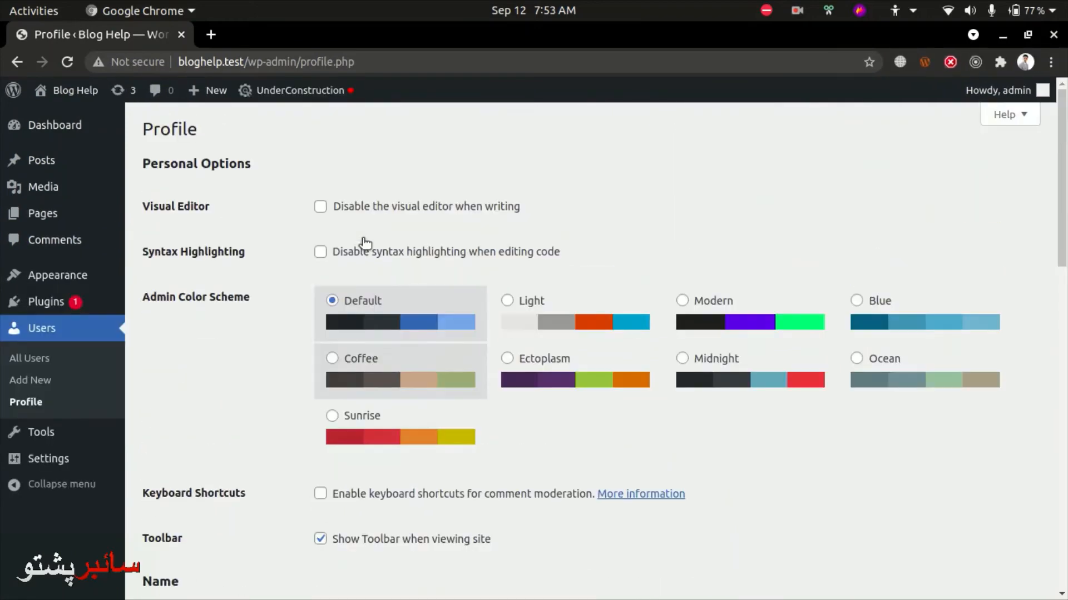
Preview the Light, Modern, Blue, Ocean, Midnight, Ectoplasm, Coffee and Sunrise colour schemes, ending on Default
left_click(510, 299)
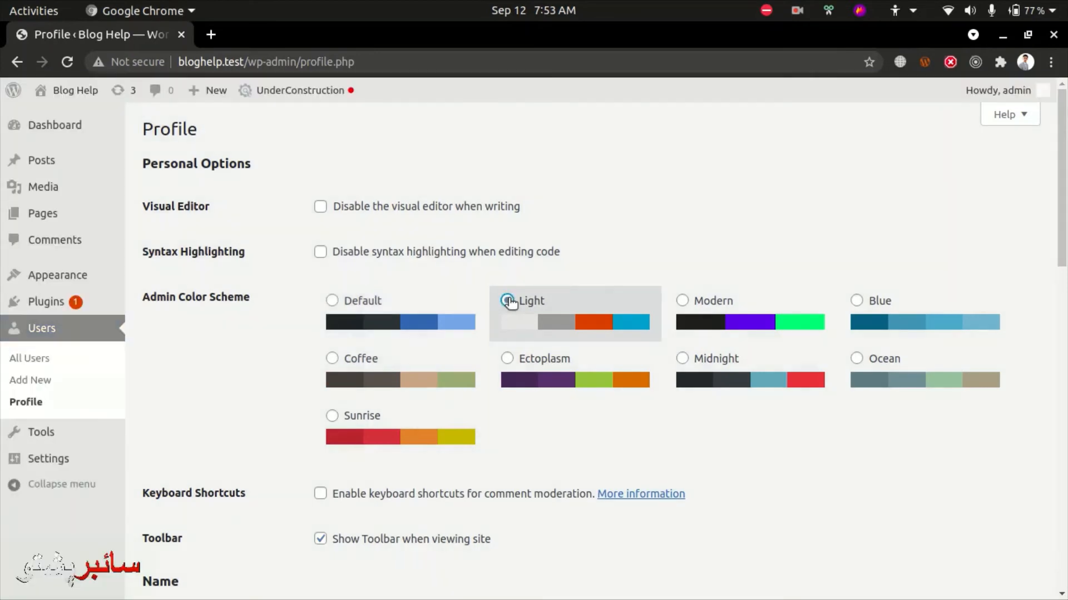
left_click(682, 302)
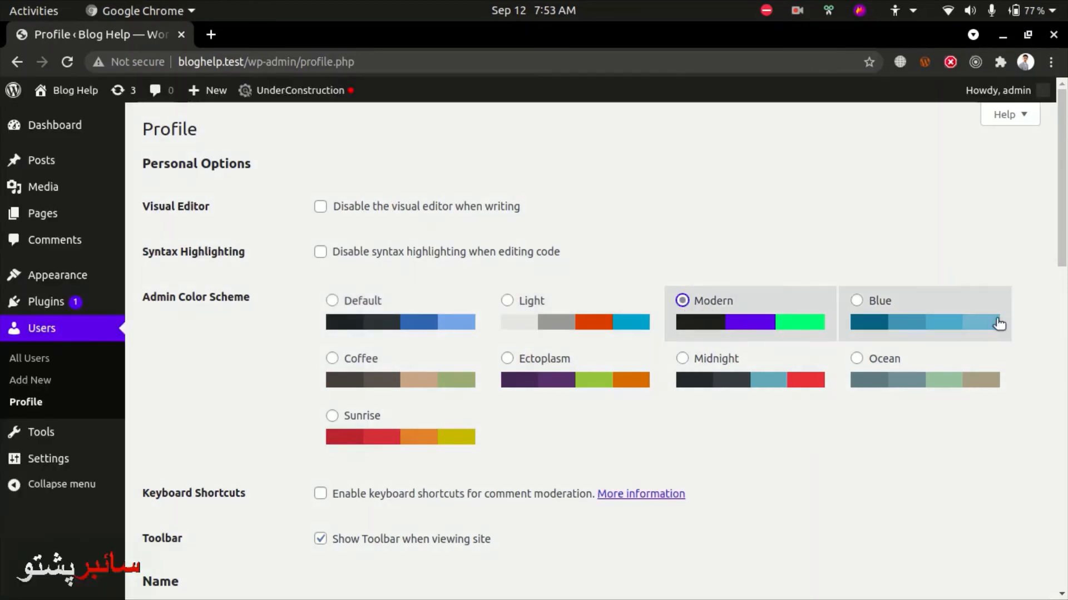
left_click(906, 315)
left_click(886, 380)
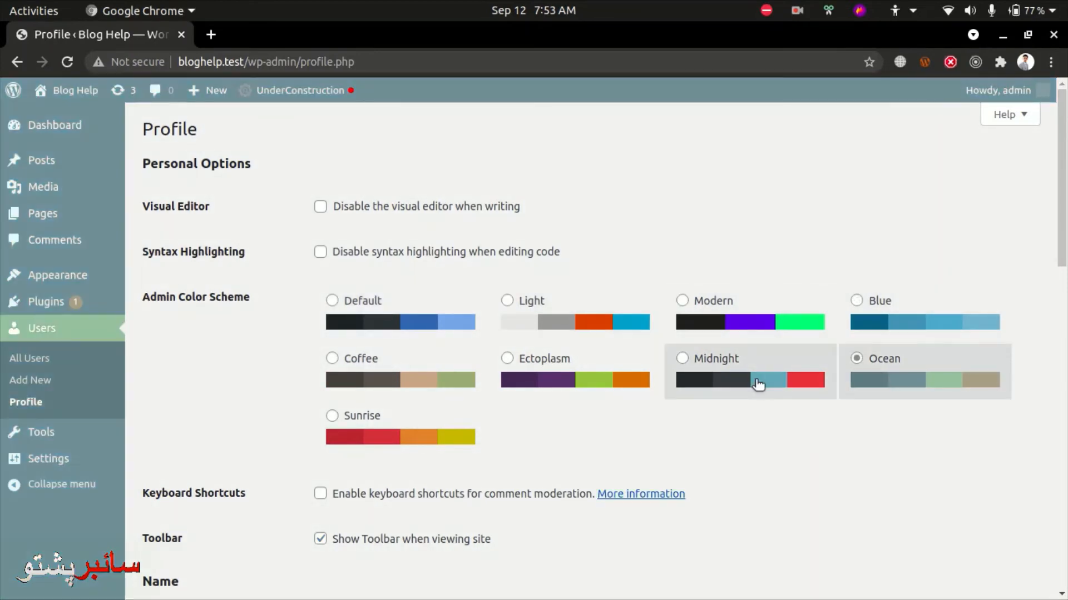
left_click(759, 379)
left_click(520, 383)
left_click(429, 379)
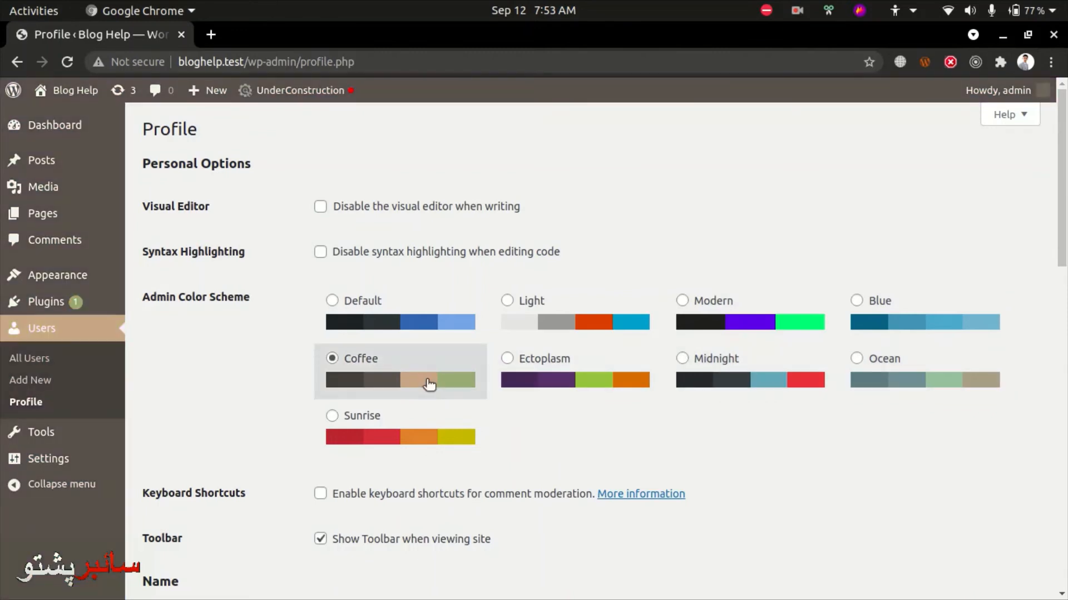
left_click(405, 302)
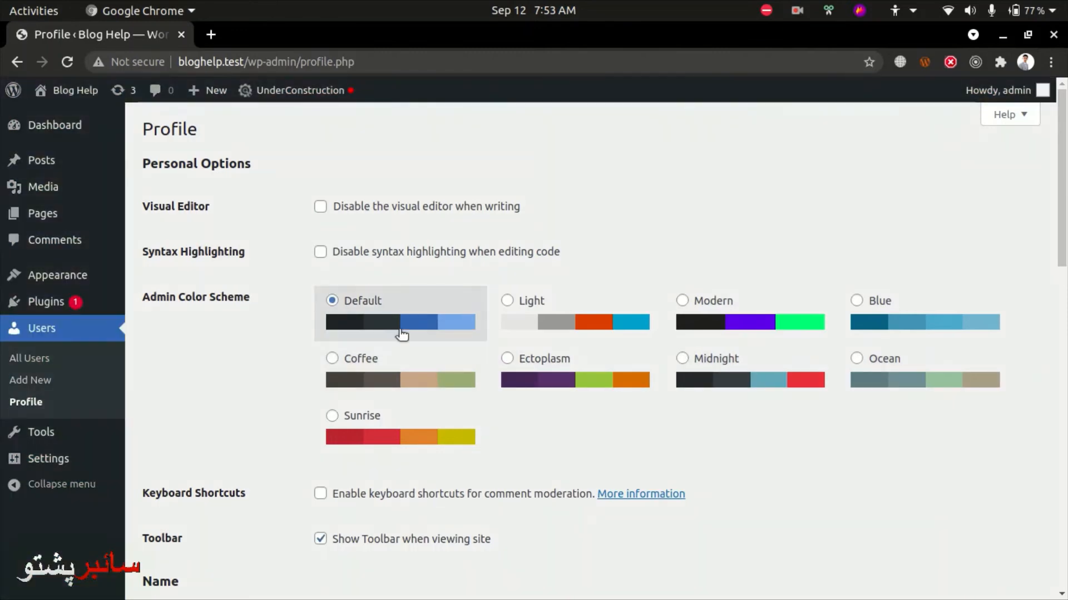
left_click(352, 412)
left_click(360, 310)
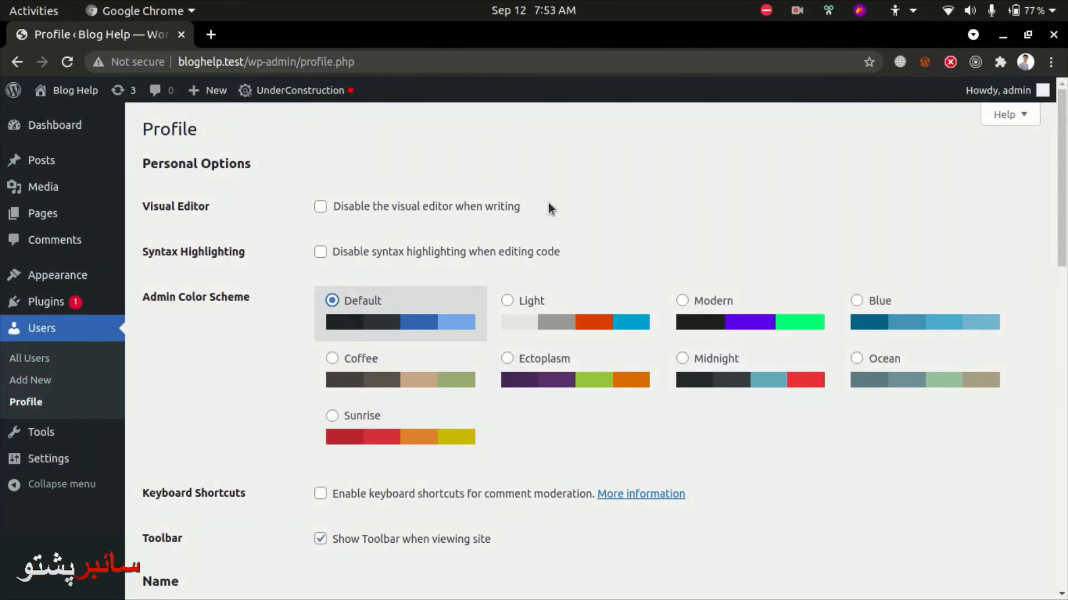
Highlight the visual editor option's description, then scroll down the profile
left_click_drag(549, 208, 422, 202)
left_click(389, 183)
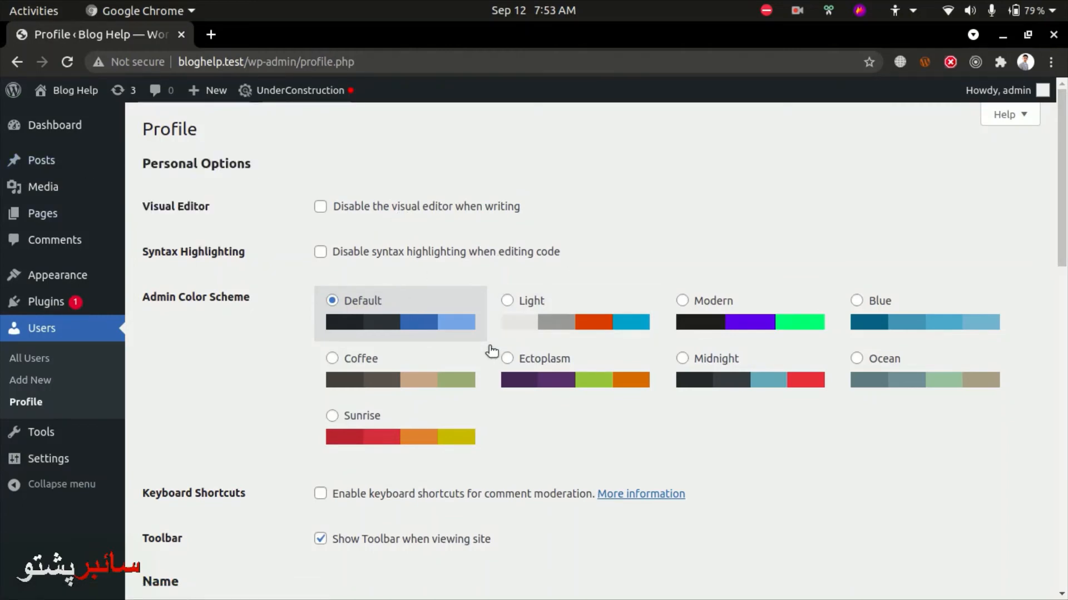
scroll(488, 351, "down", 3)
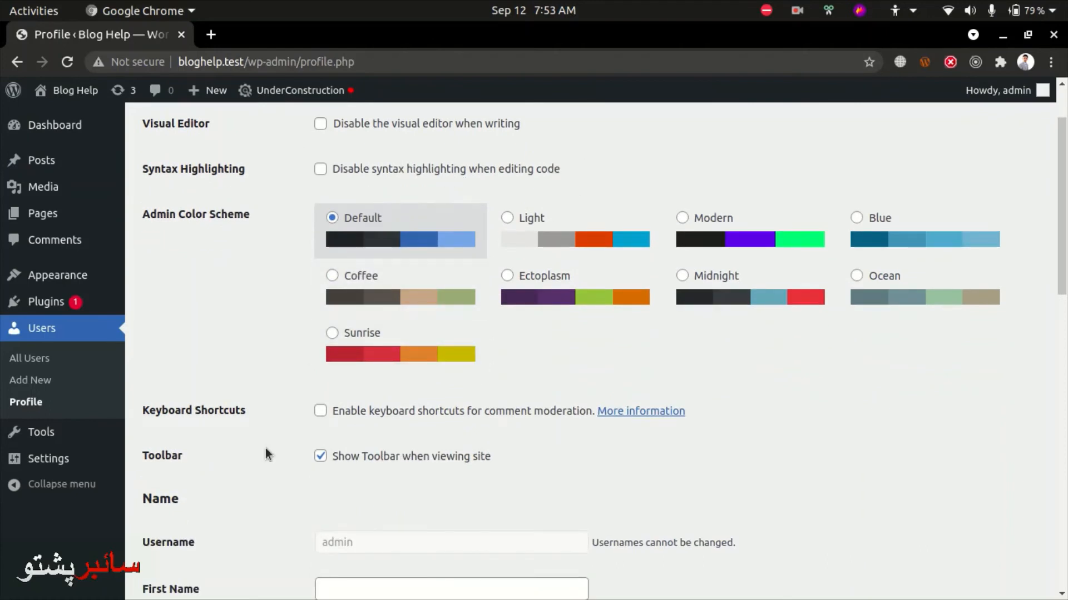
scroll(265, 455, "down", 4)
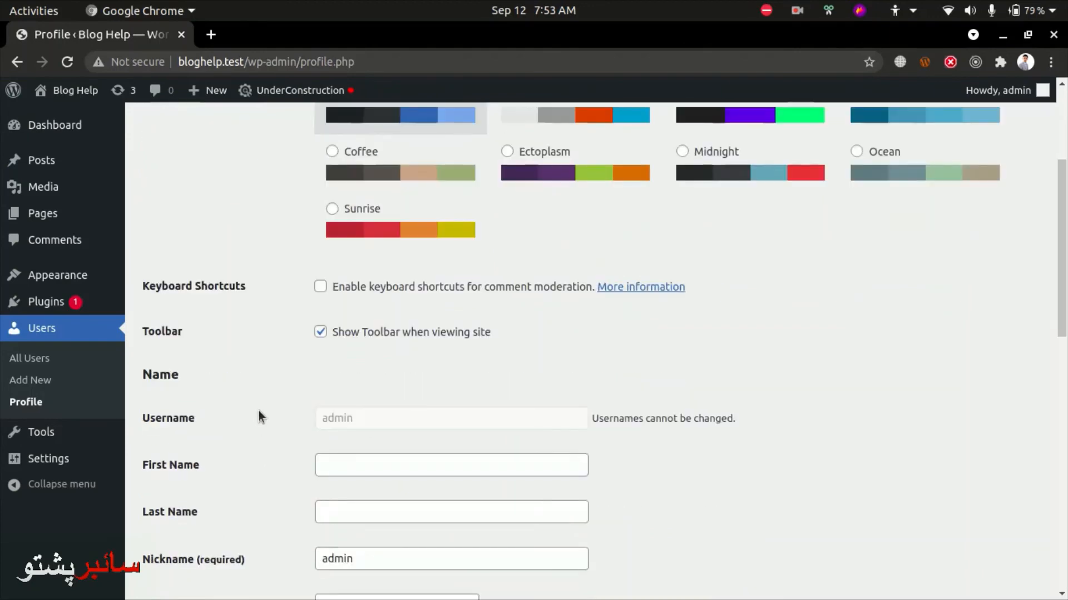
scroll(411, 371, "down", 4)
Enter the admin's first name, last name and a new nickname
left_click(396, 339)
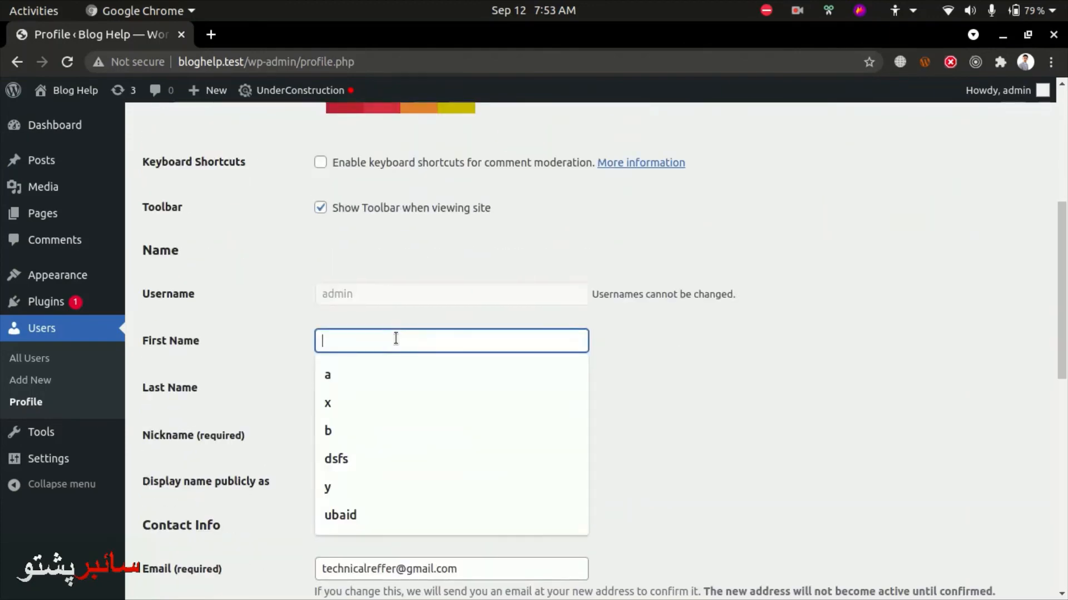
type("Abu")
key("Tab")
type("Bakar")
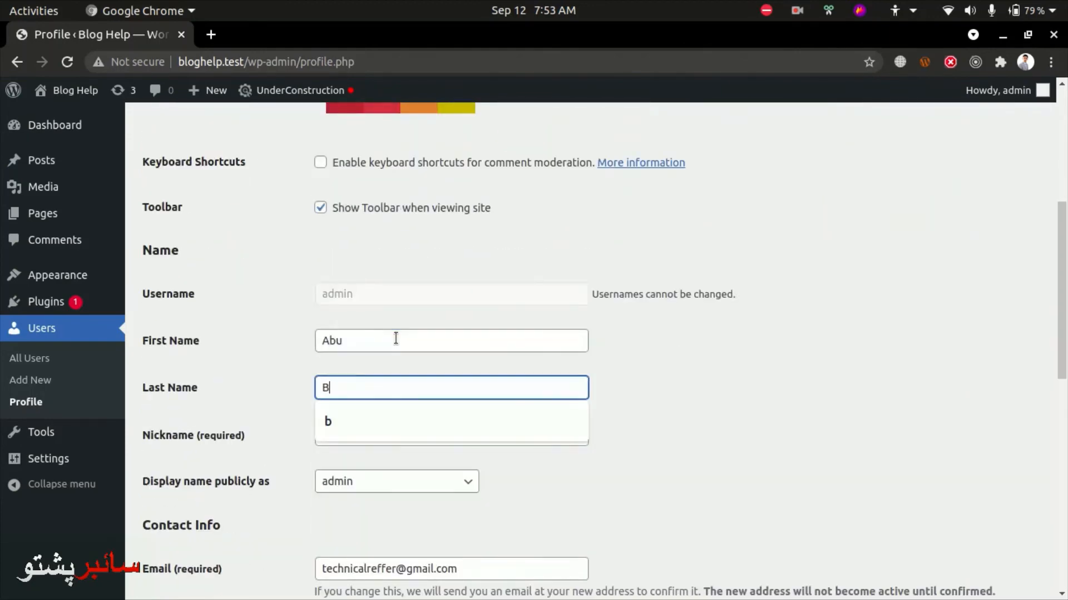
key("Tab")
type("a")
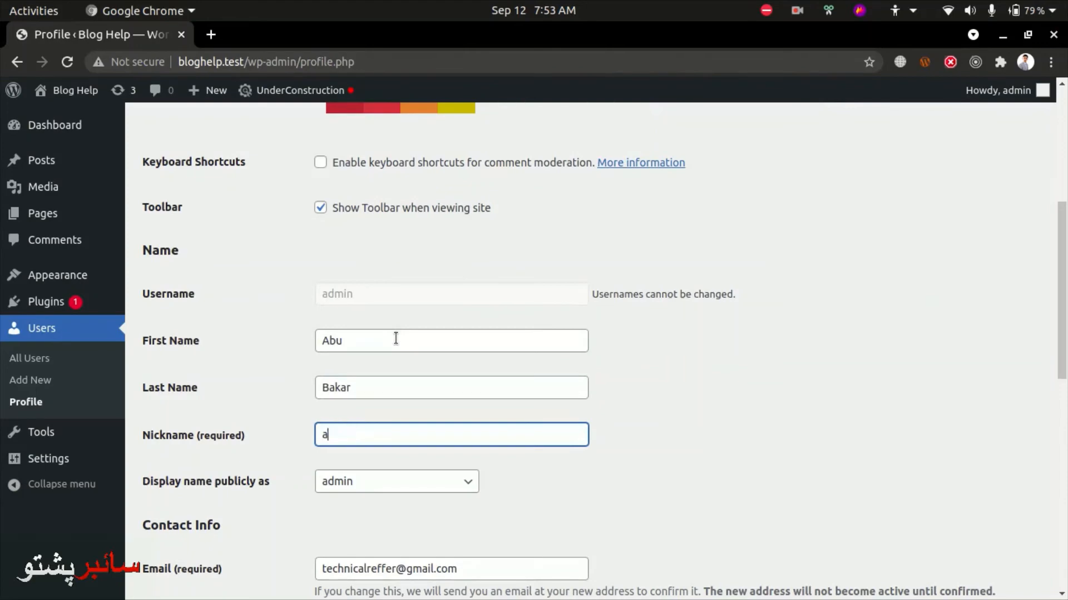
key("ctrl+z")
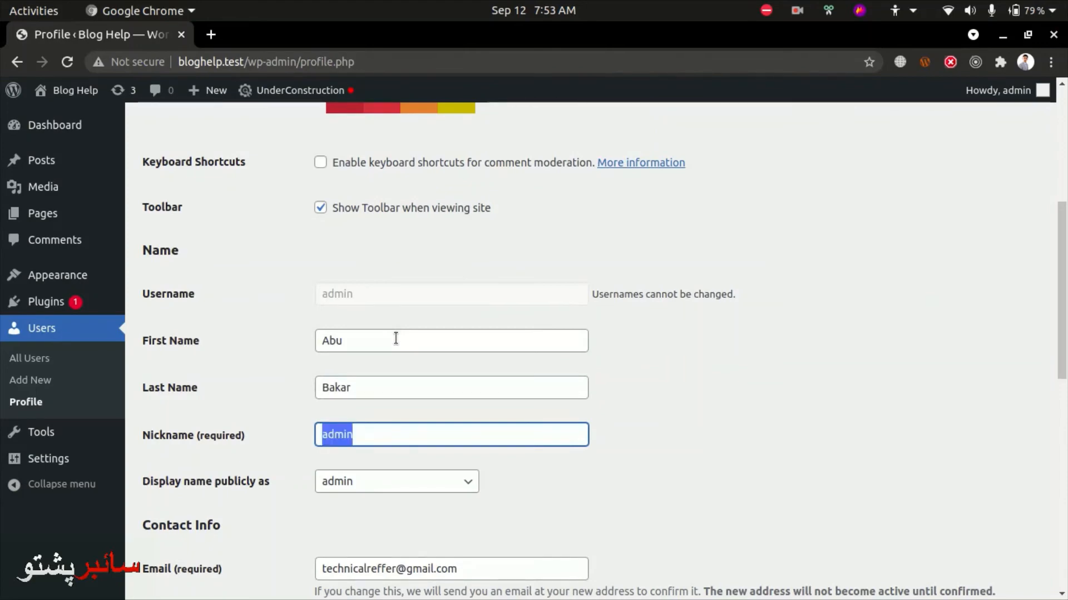
type("bakar")
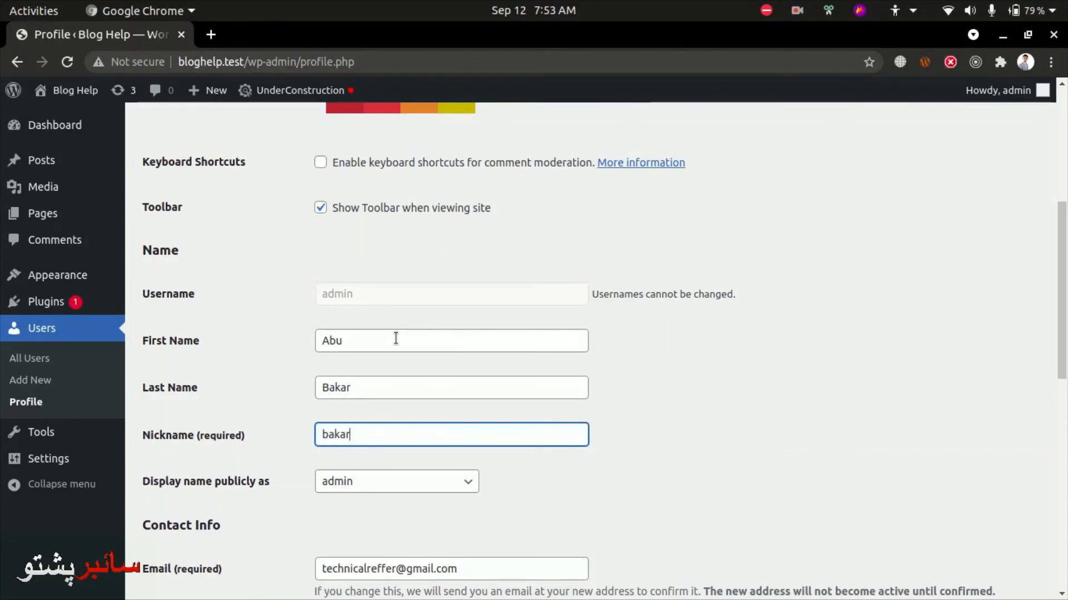
type("freelancer")
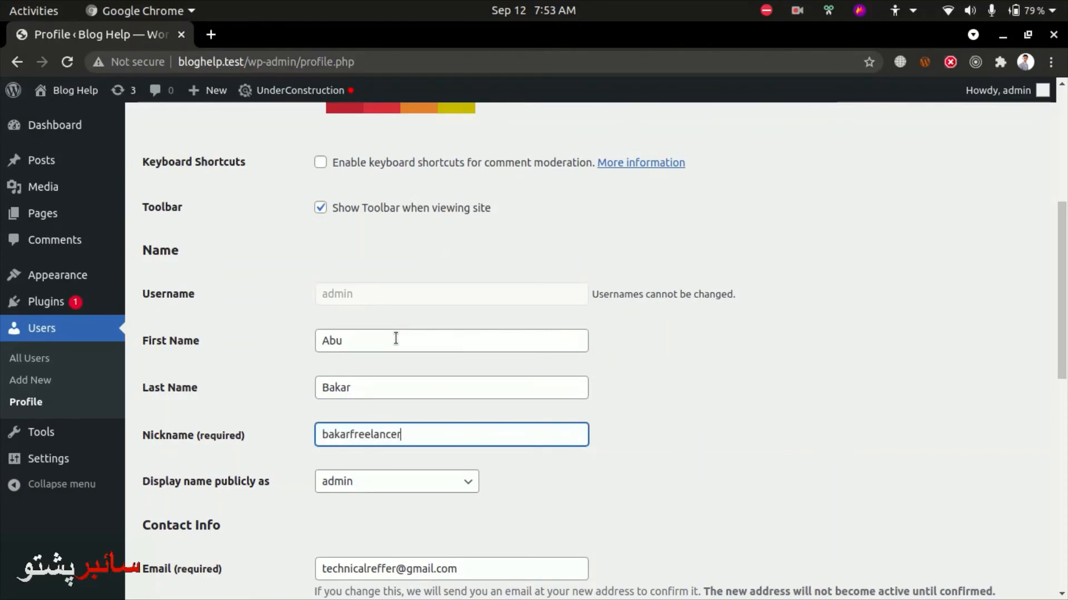
Keep admin as the public display name, then select and deselect the website address text
scroll(396, 340, "down", 5)
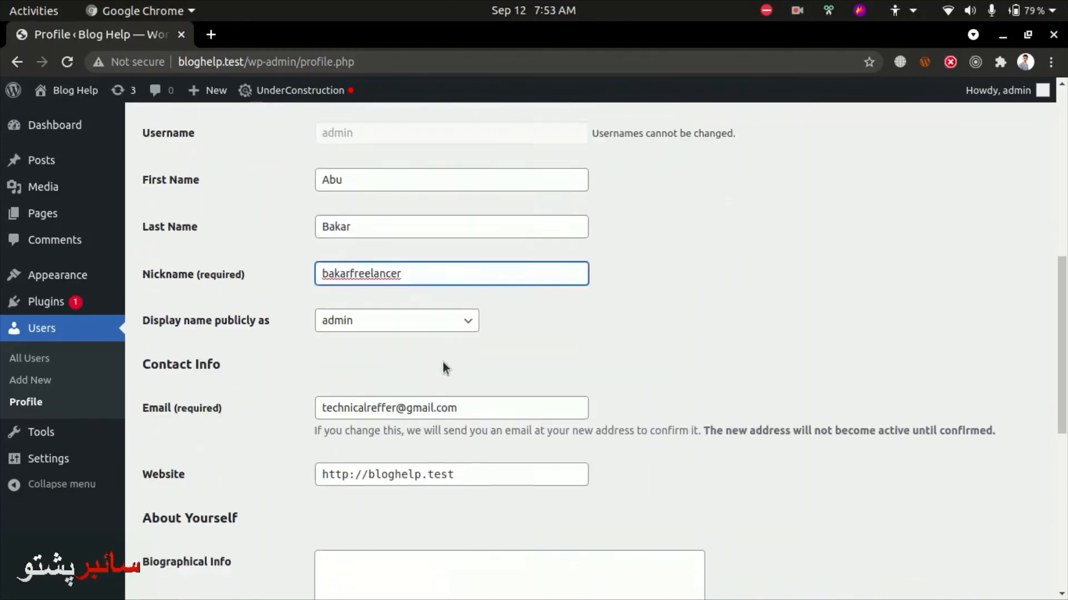
left_click(356, 317)
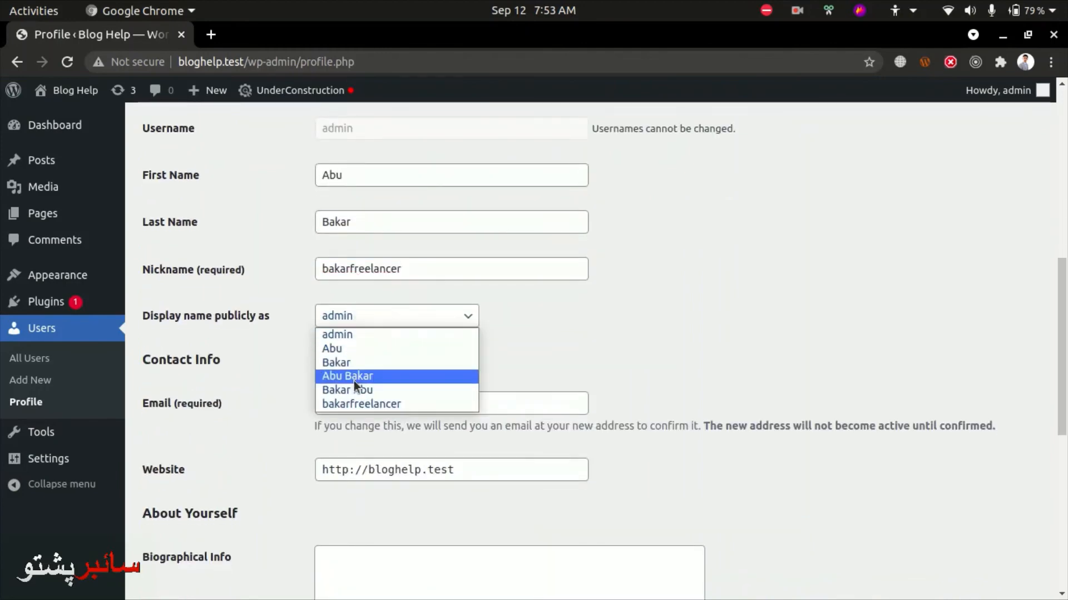
left_click(379, 334)
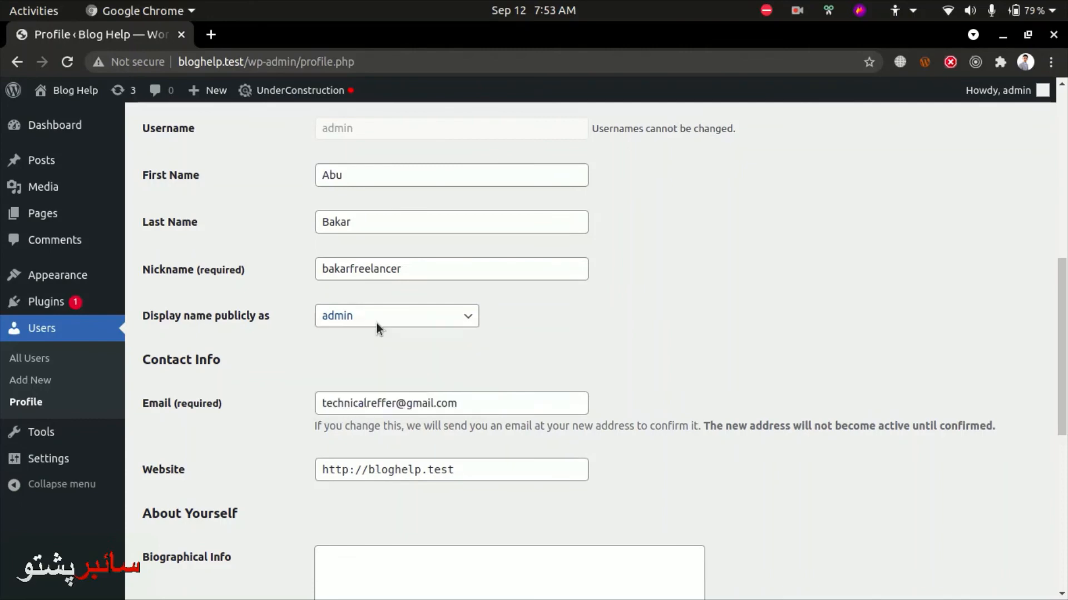
scroll(456, 347, "down", 1)
left_click_drag(479, 360, 210, 336)
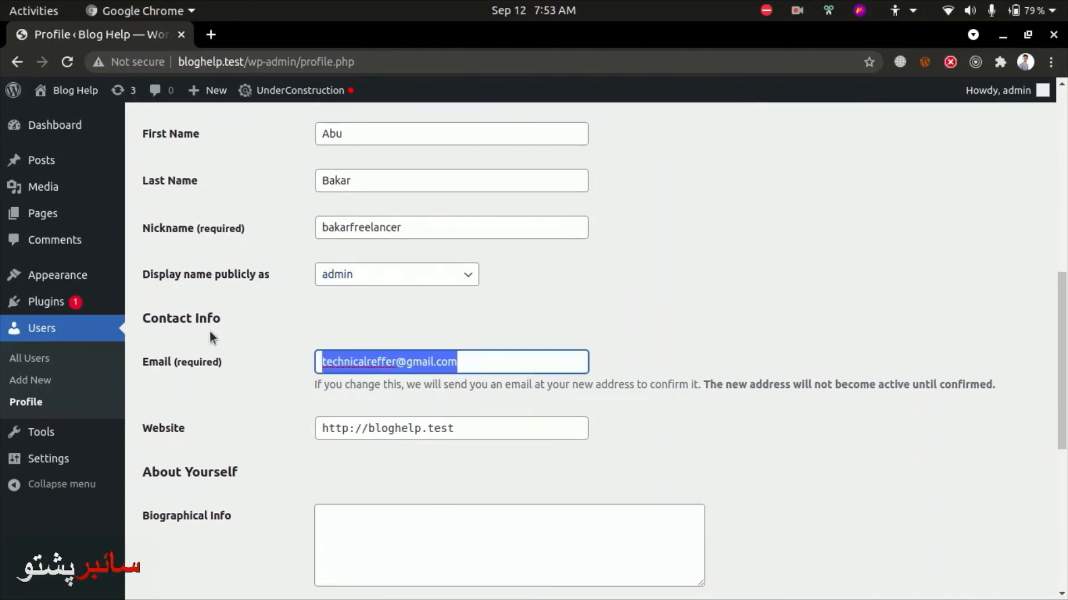
scroll(466, 303, "down", 3)
left_click_drag(475, 264, 278, 268)
left_click(269, 310)
Glance at the biographical info and Gravatar picture link, then save the admin profile with Update Profile
scroll(299, 338, "down", 3)
left_click(356, 263)
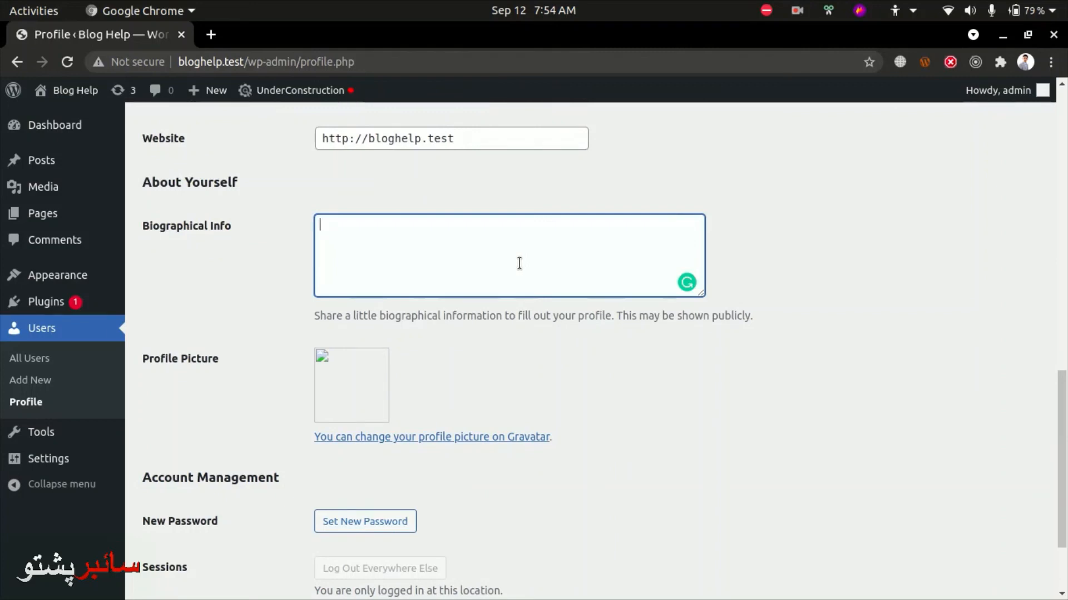
scroll(387, 305, "down", 3)
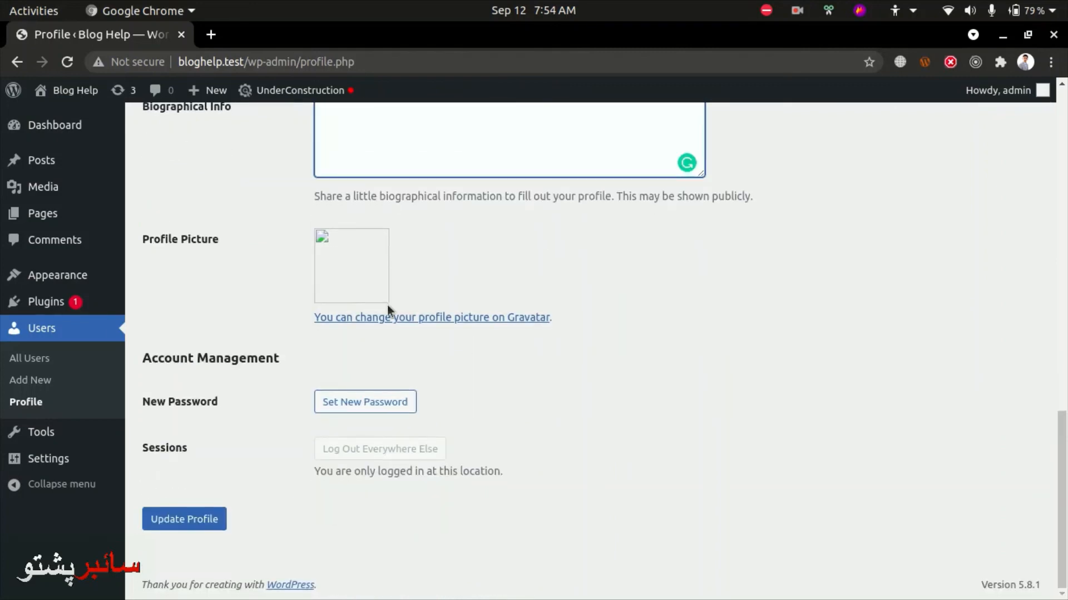
left_click(361, 319)
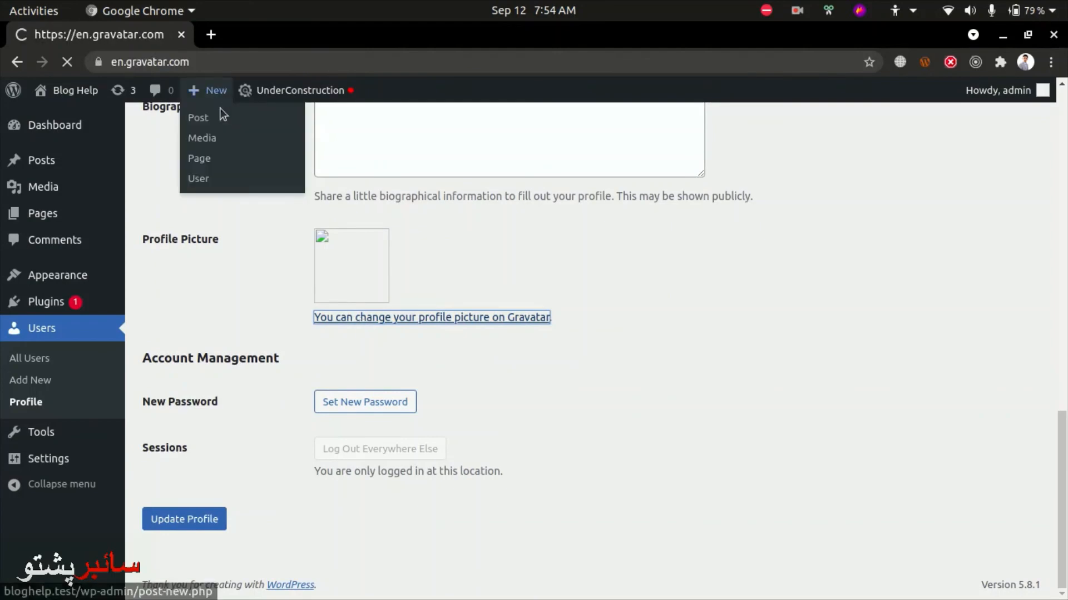
key("alt+Left")
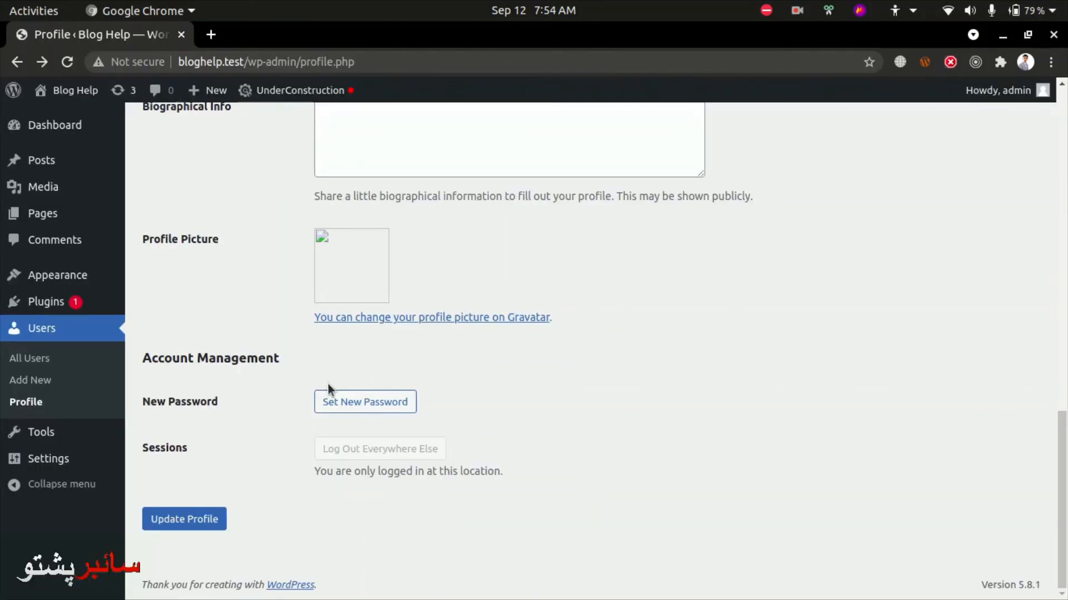
left_click(162, 523)
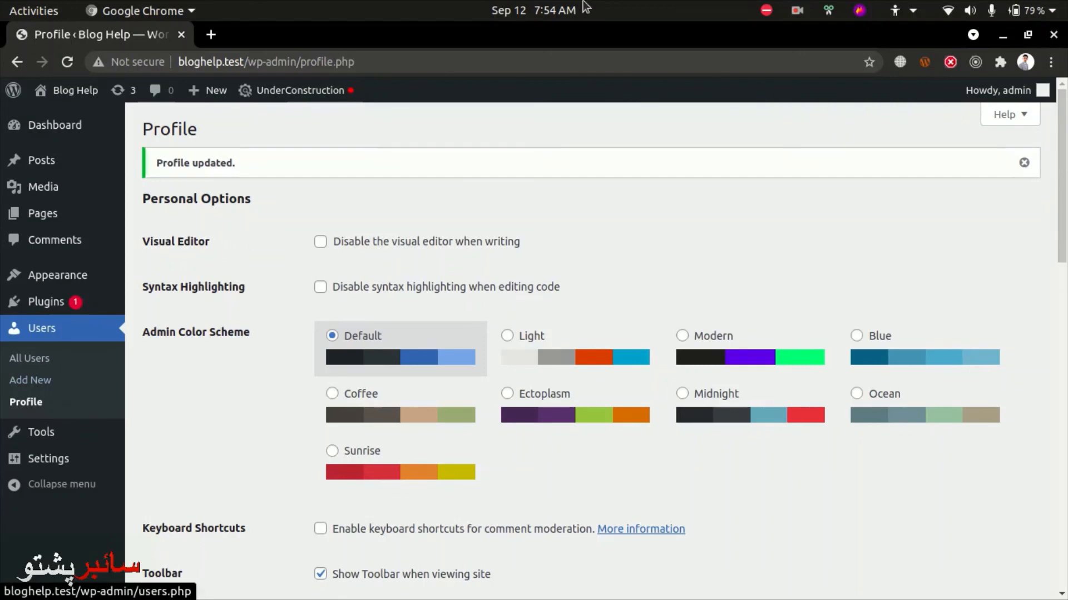
left_click(796, 7)
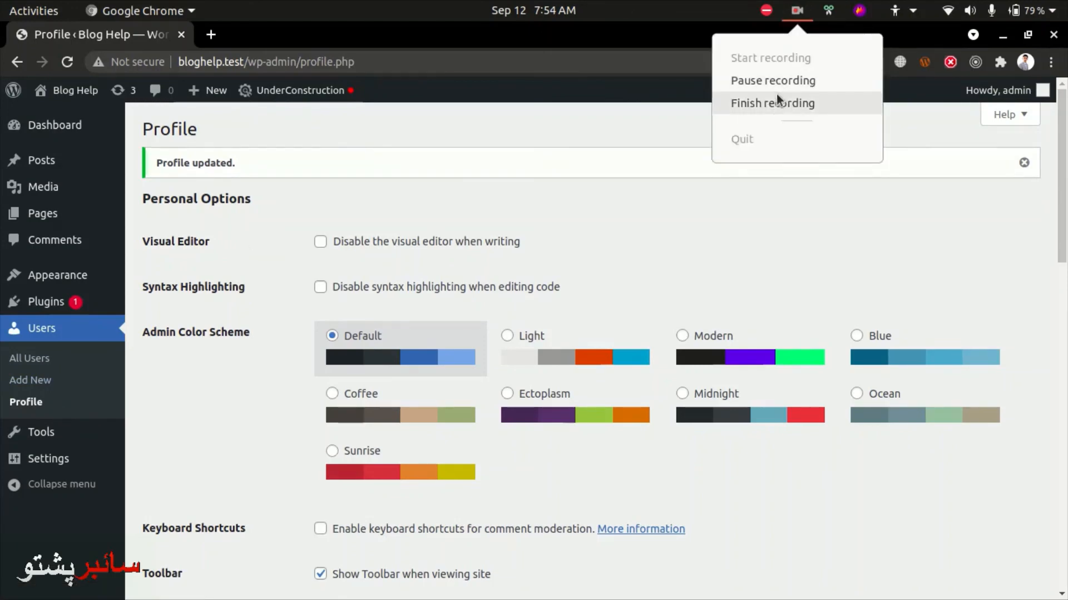